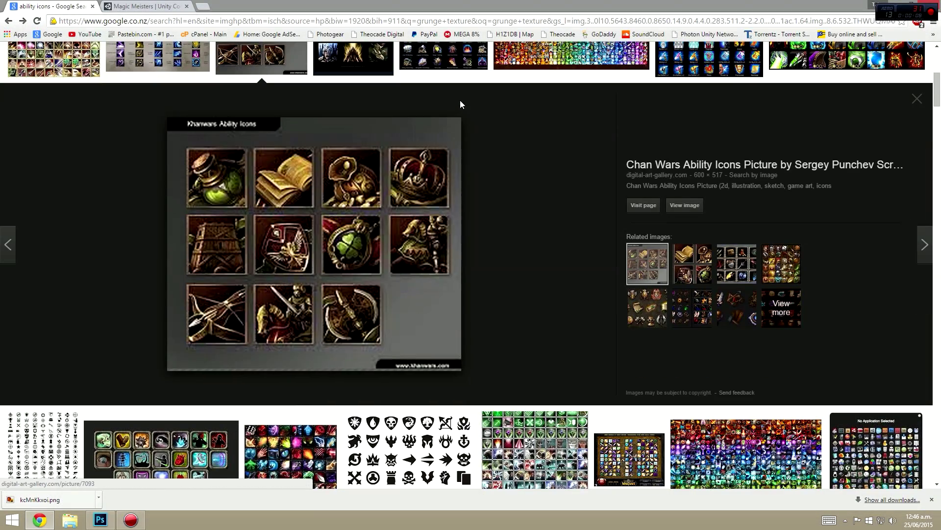
# Scroll down the ability icon image results to reach the Magic Meisters spell icon sheet
pyautogui.scroll(-1, 444, 123)
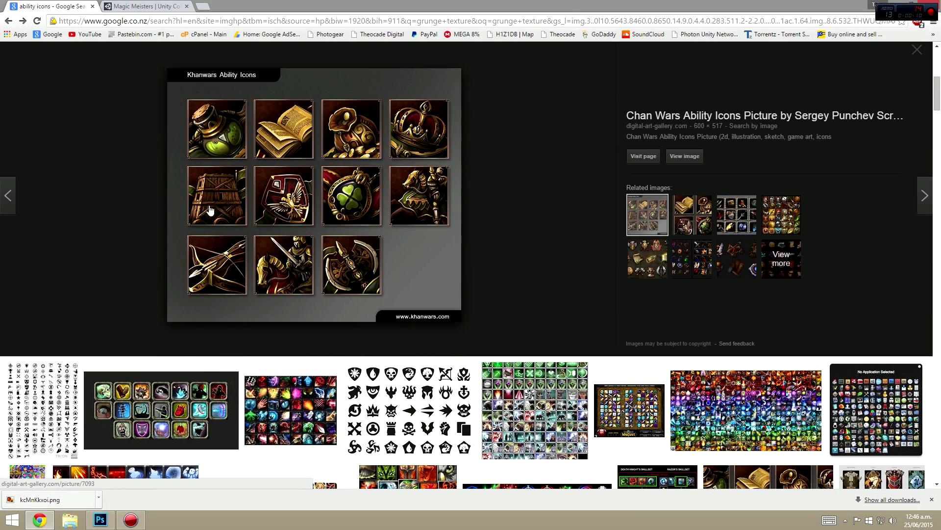
pyautogui.scroll(-5, 159, 182)
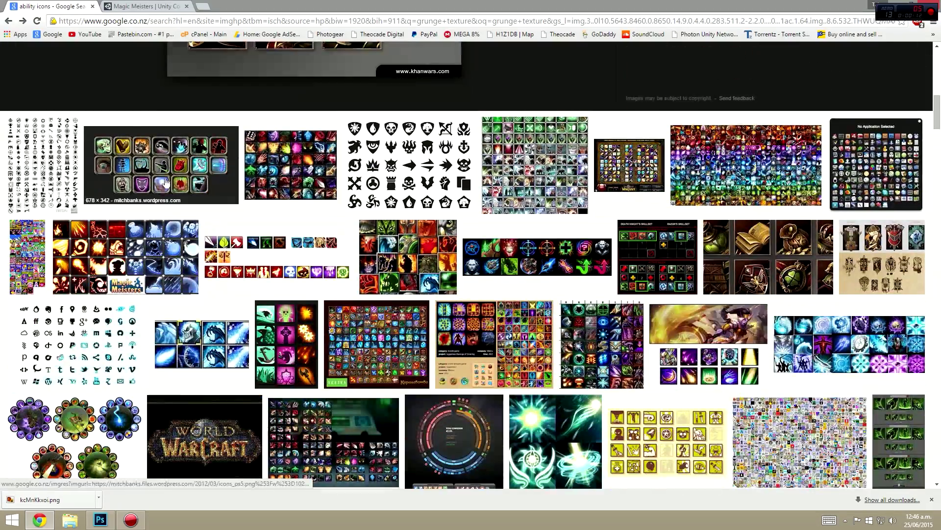
pyautogui.scroll(-1, 165, 183)
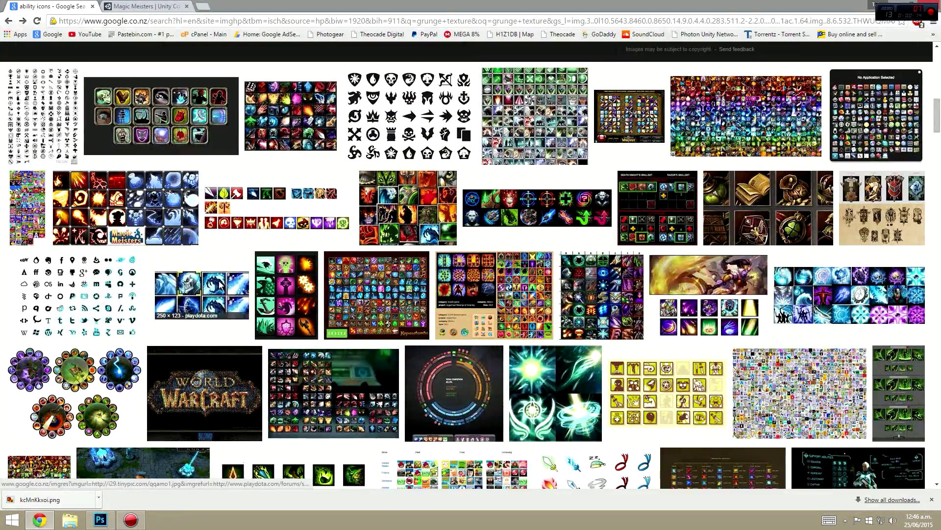
pyautogui.scroll(-2, 220, 284)
pyautogui.scroll(-3, 264, 247)
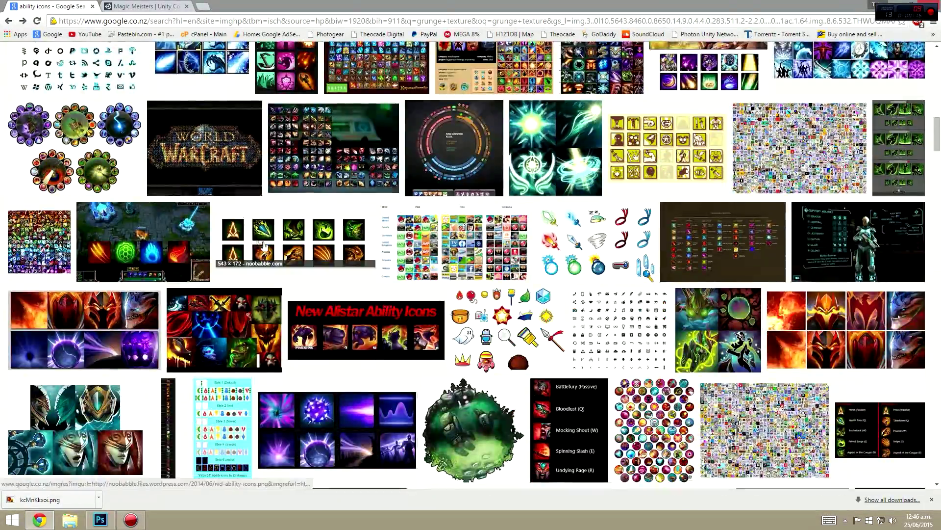
pyautogui.scroll(-9, 360, 274)
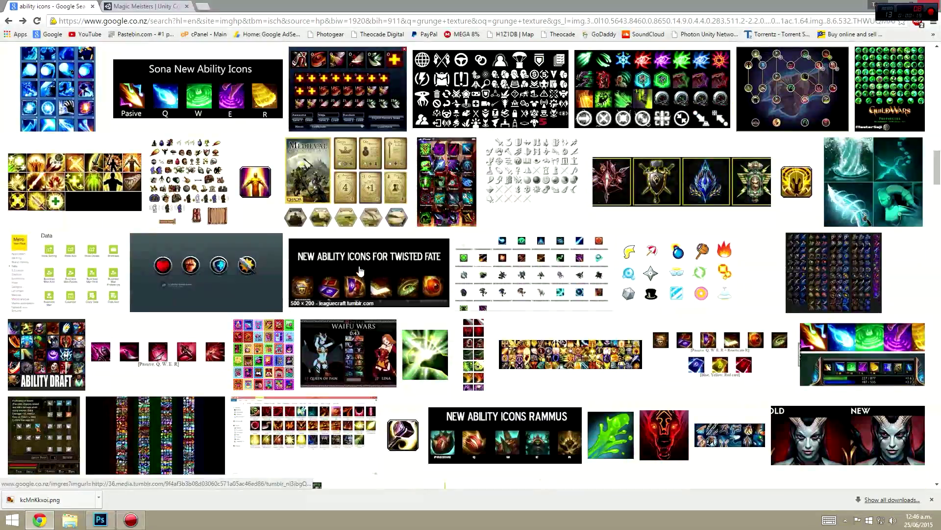
pyautogui.scroll(12, 359, 271)
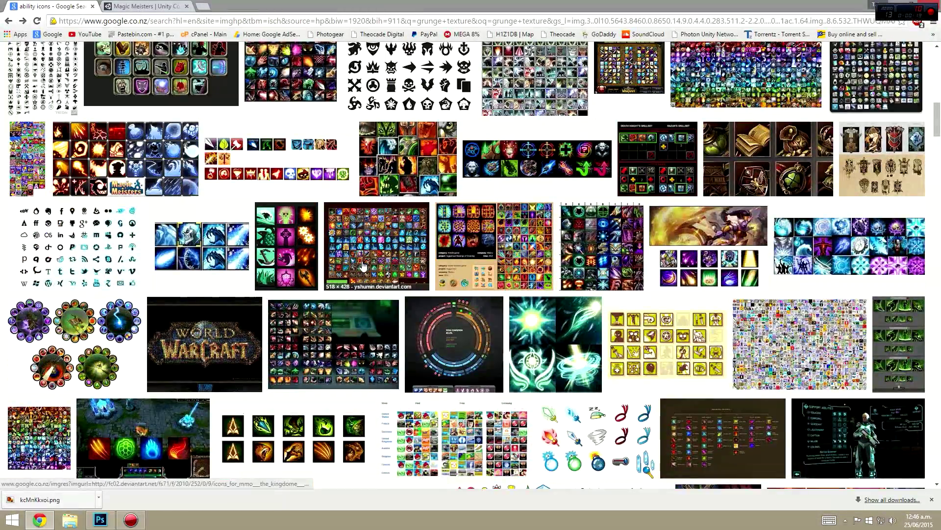
# Paste the copied spell-icon sheet into a new clipboard-sized document and zoom in on it
pyautogui.click(332, 302)
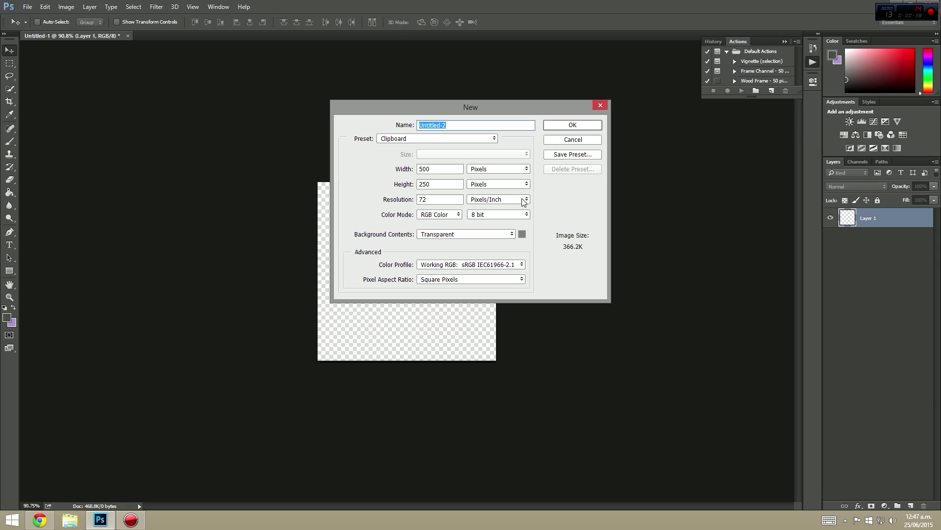
pyautogui.click(572, 125)
pyautogui.hotkey('ctrl', 'v')
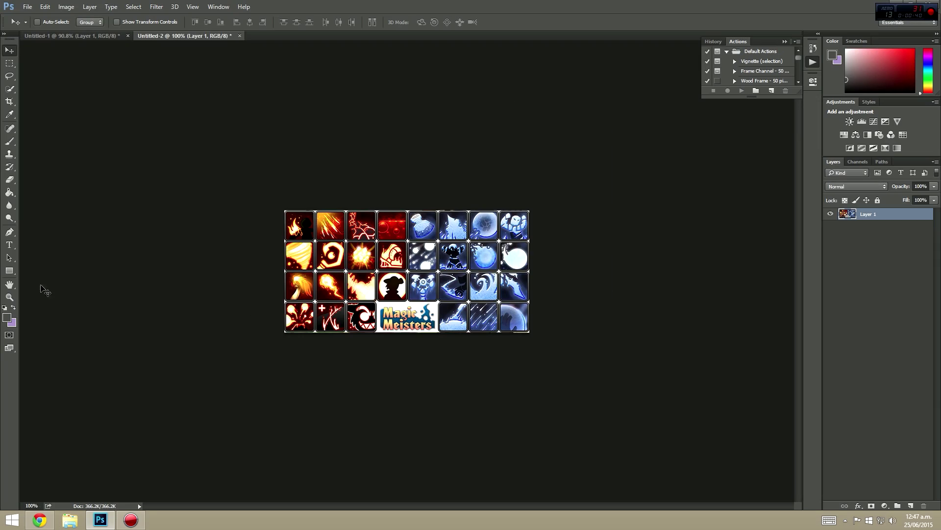
pyautogui.click(9, 297)
pyautogui.moveTo(432, 272); pyautogui.dragTo(525, 281)
# Create a new 64 × 64 px document named Attack
pyautogui.click(26, 7)
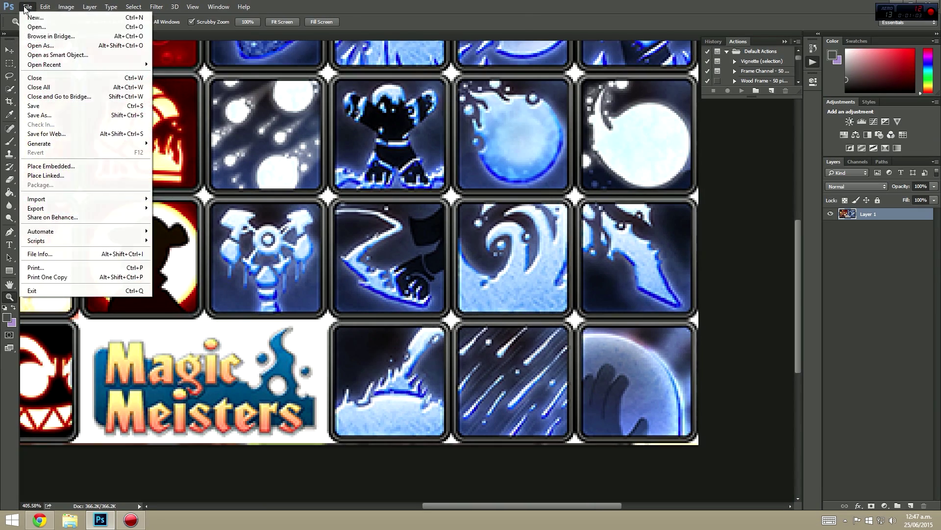
pyautogui.click(26, 18)
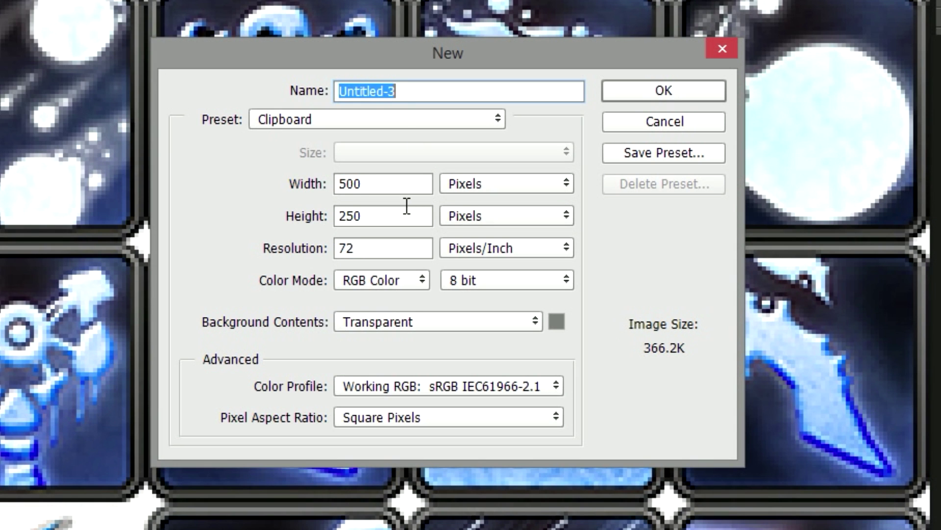
pyautogui.click(384, 182)
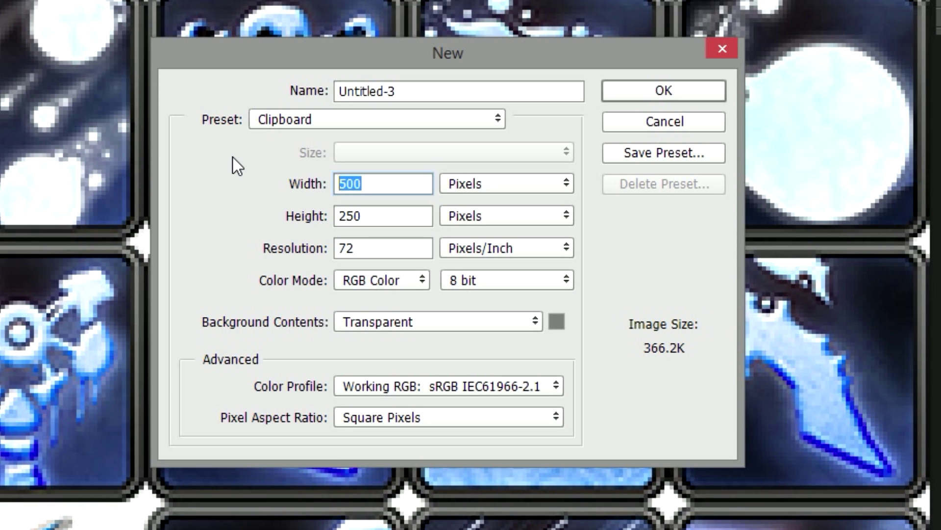
pyautogui.write('64')
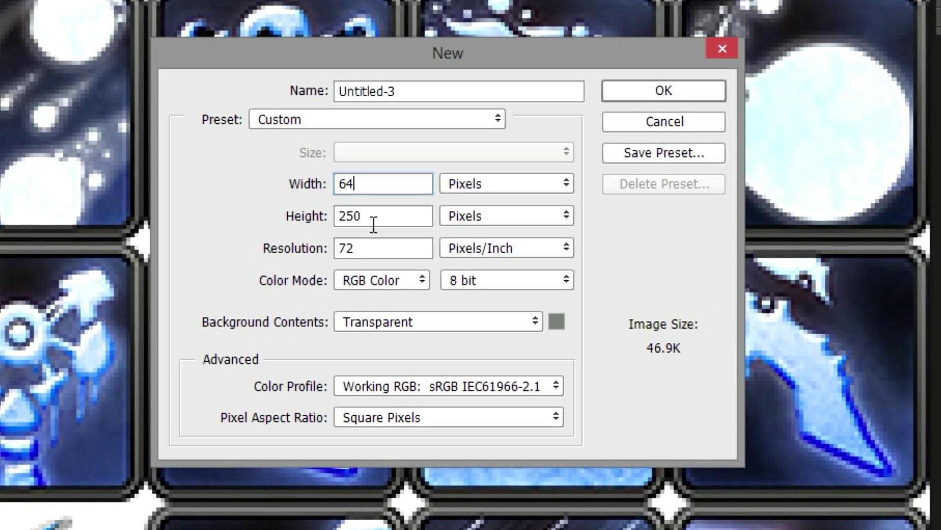
pyautogui.click(374, 221)
pyautogui.write('64')
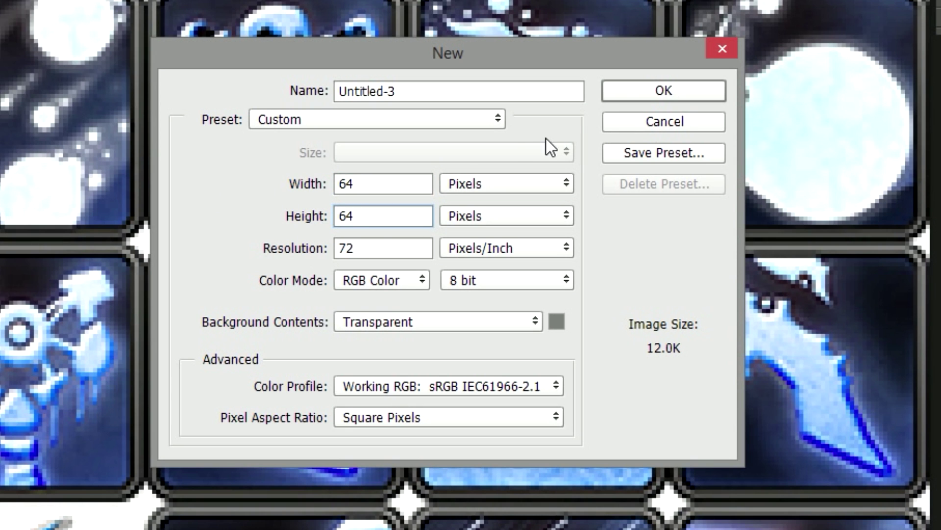
pyautogui.click(410, 247)
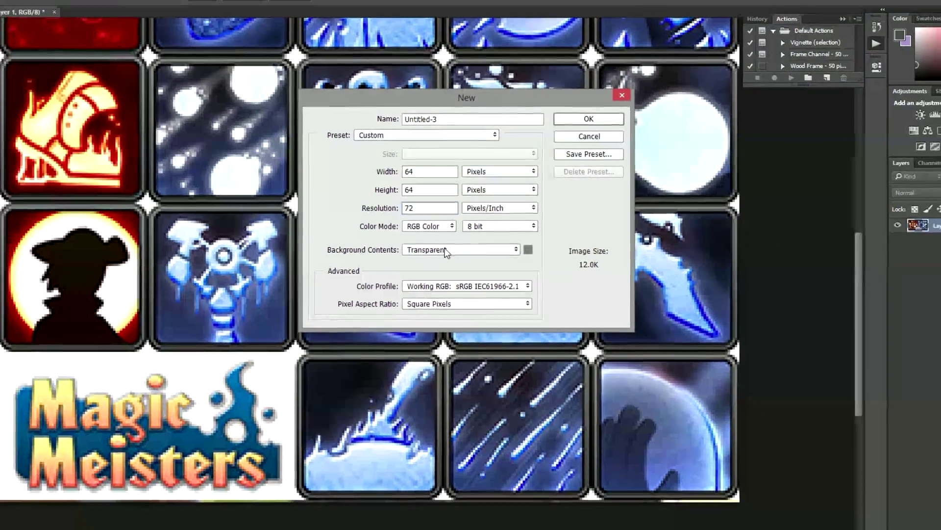
pyautogui.tripleClick(472, 119)
pyautogui.write('Attack')
pyautogui.press('Return')
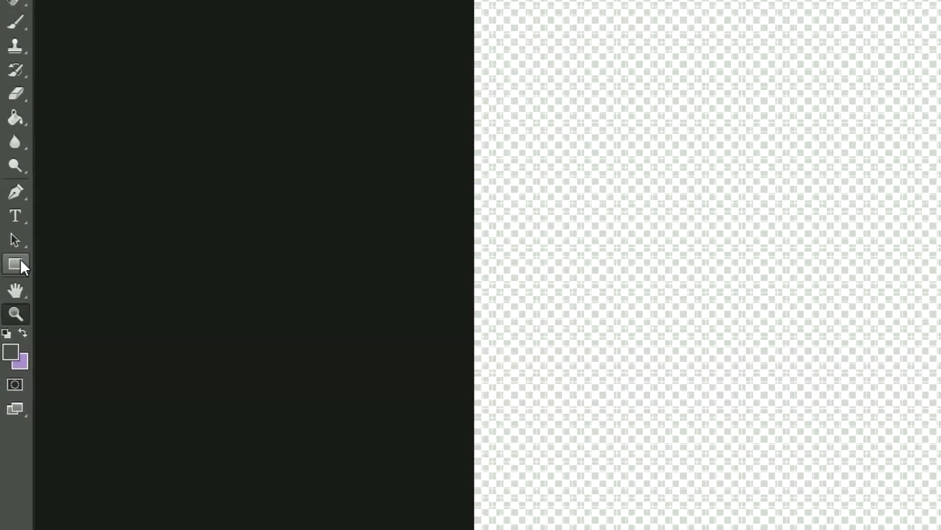
# Draw a rounded rectangle spanning the full 64 × 64 canvas with the Rounded Rectangle Tool
pyautogui.rightClick(20, 261)
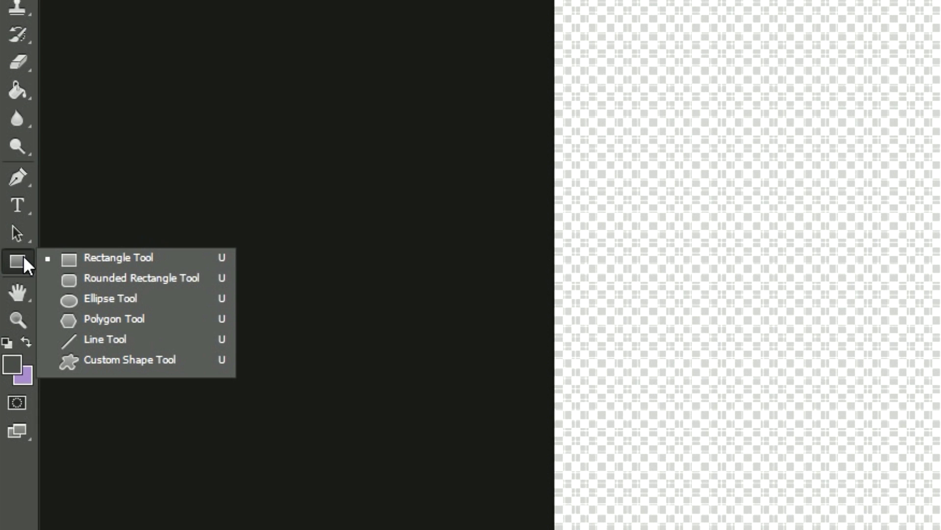
pyautogui.click(124, 283)
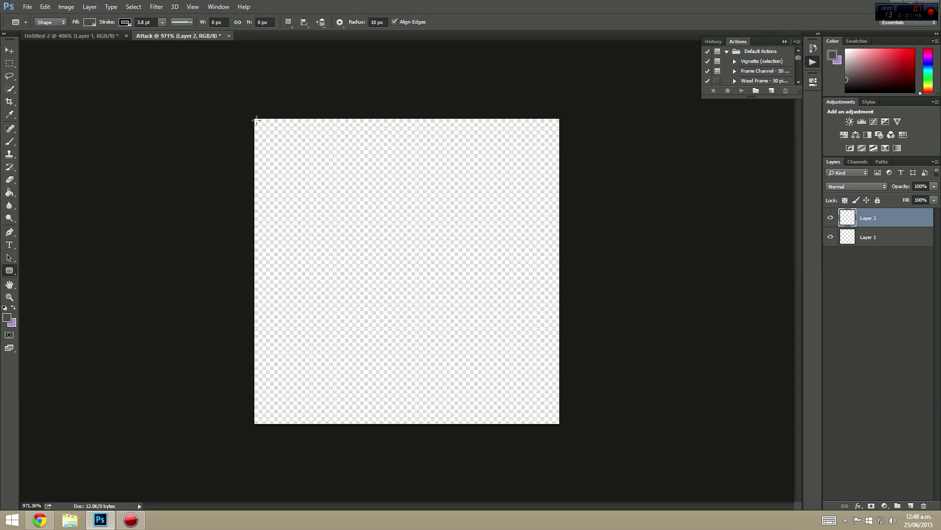
pyautogui.moveTo(256, 120); pyautogui.dragTo(559, 422)
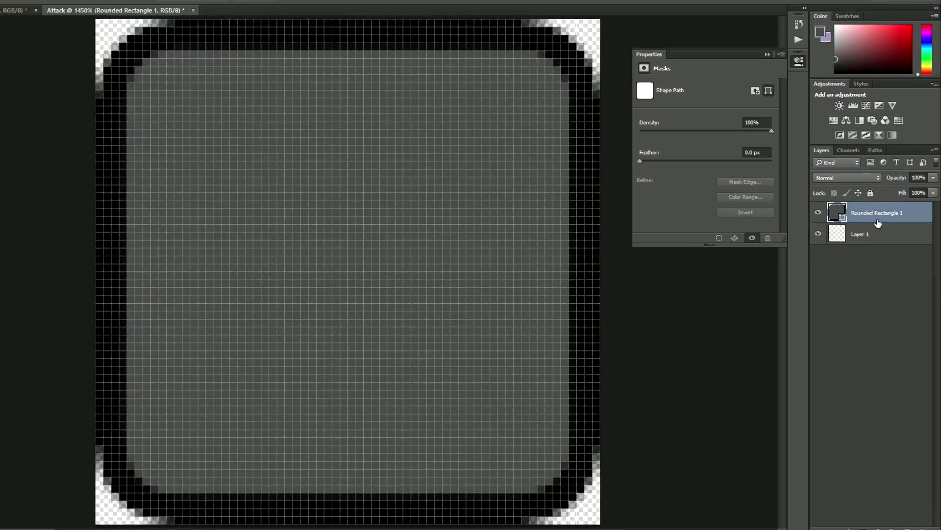
# Duplicate the rounded rectangle shape layer
pyautogui.rightClick(877, 216)
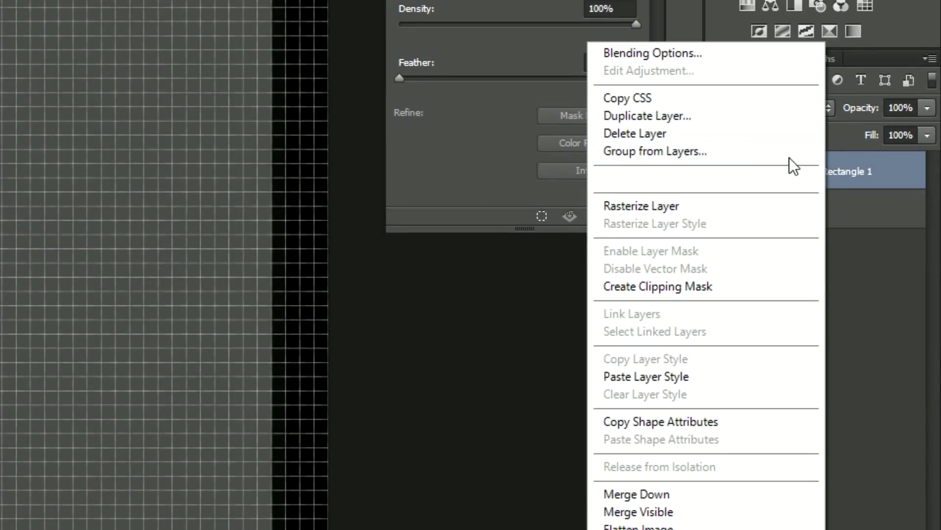
pyautogui.click(701, 116)
pyautogui.click(437, 130)
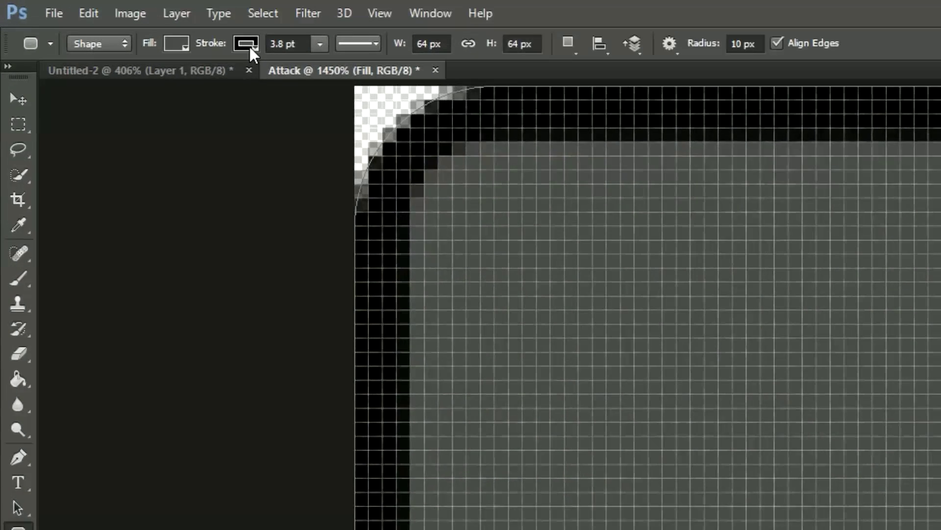
# Remove the outline from the Fill layer and the fill from the Border layer
pyautogui.click(123, 23)
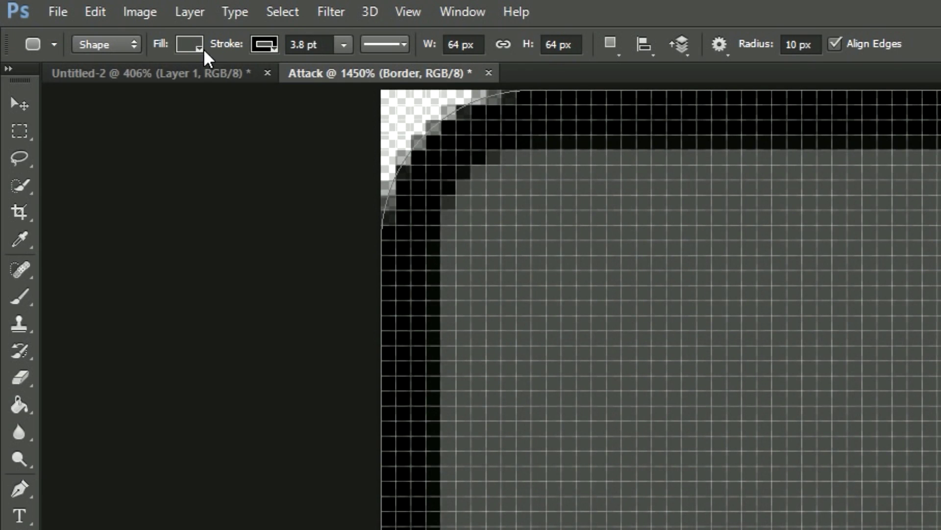
pyautogui.click(196, 45)
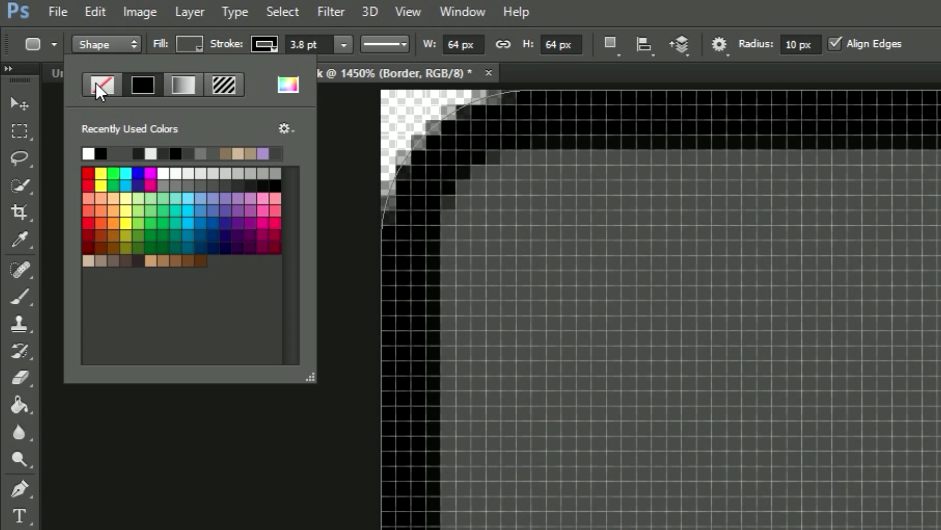
pyautogui.click(96, 83)
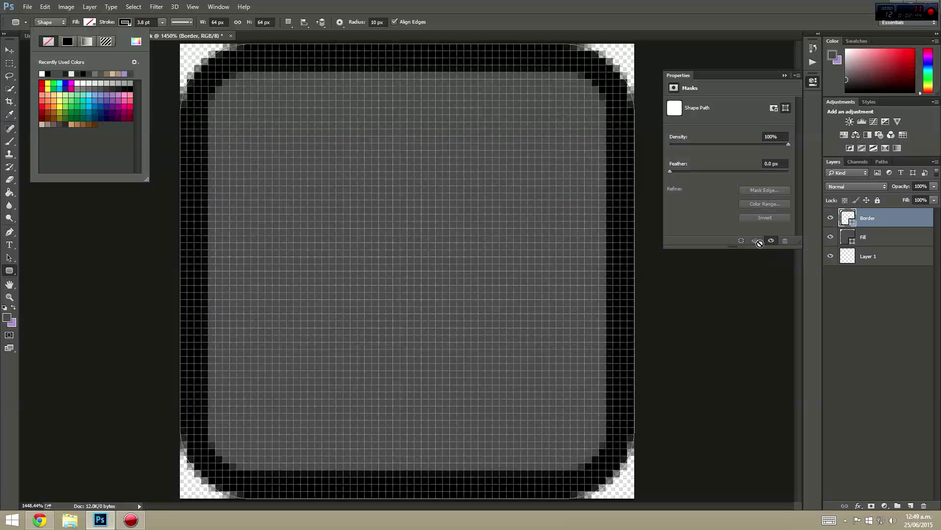
# Open the Border layer's style settings and add a Bevel & Emboss effect
pyautogui.rightClick(878, 245)
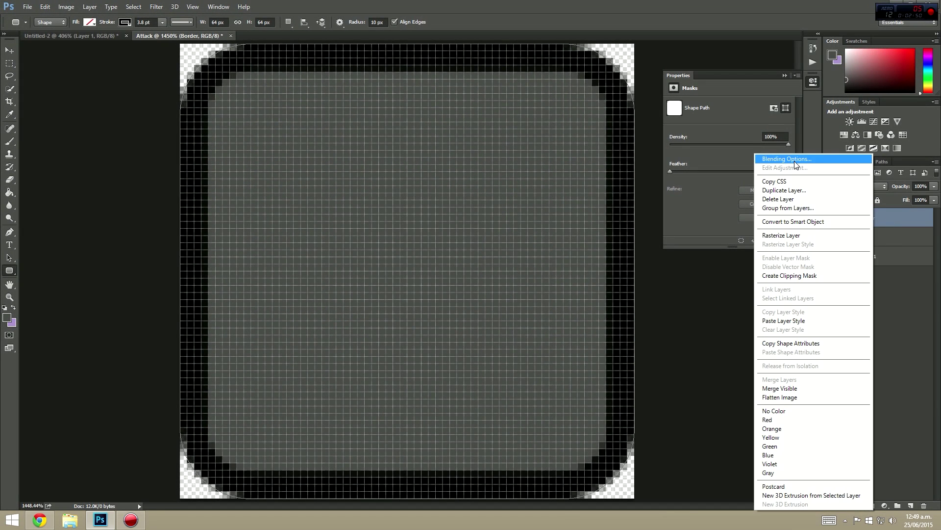
pyautogui.click(911, 291)
pyautogui.rightClick(877, 216)
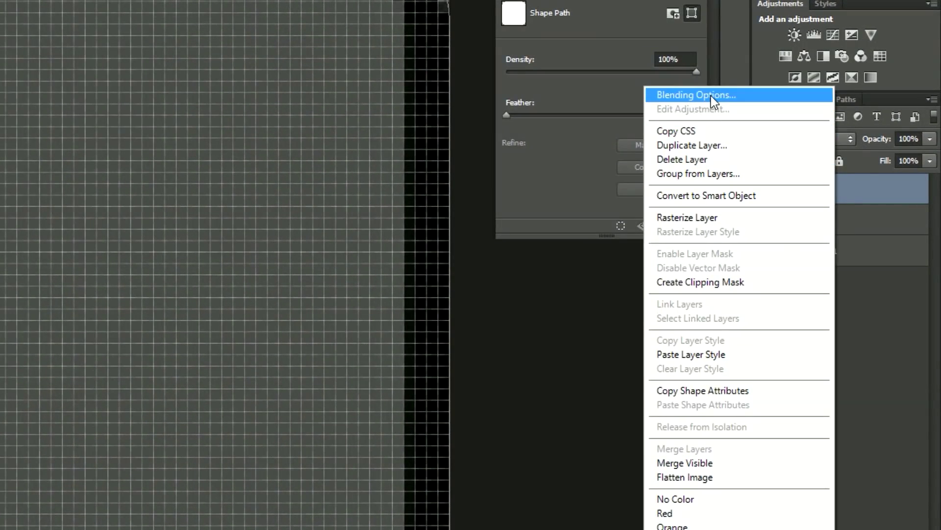
pyautogui.click(711, 96)
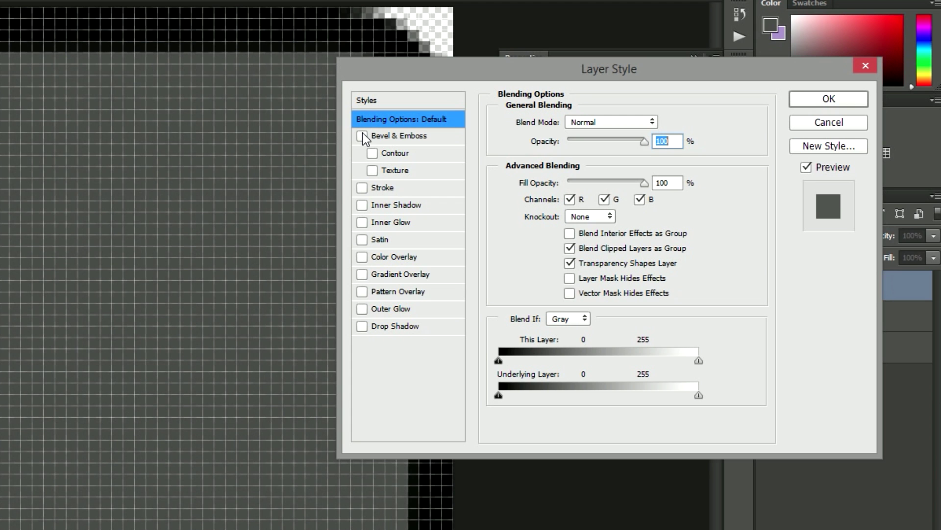
pyautogui.click(363, 137)
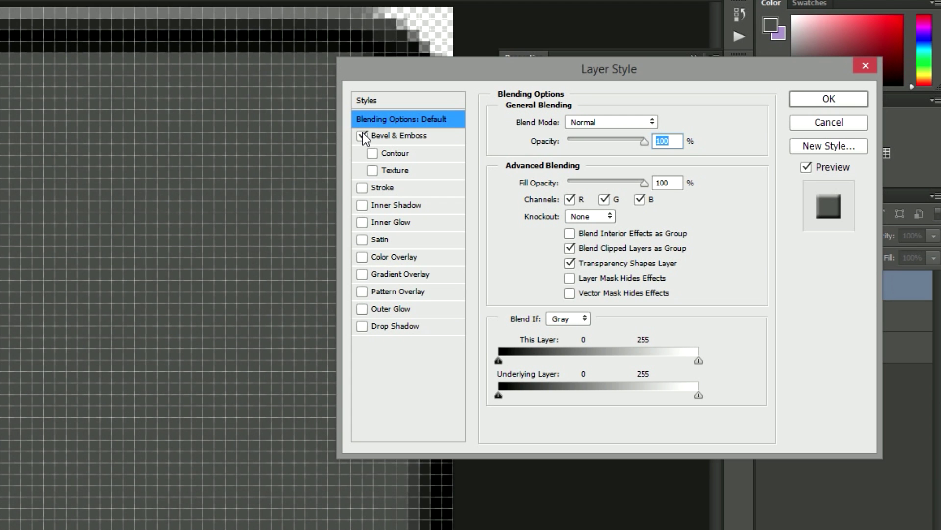
pyautogui.click(392, 137)
# Set the bevel shadow to dark grey, highlight to e3e3e3, size 5 px, depth 460%, and apply
pyautogui.click(672, 388)
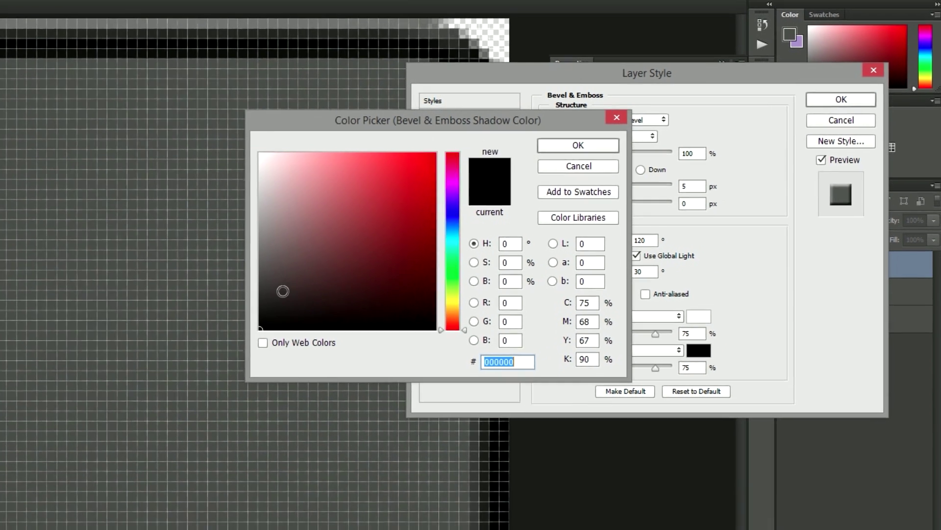
pyautogui.click(120, 309)
pyautogui.press('Return')
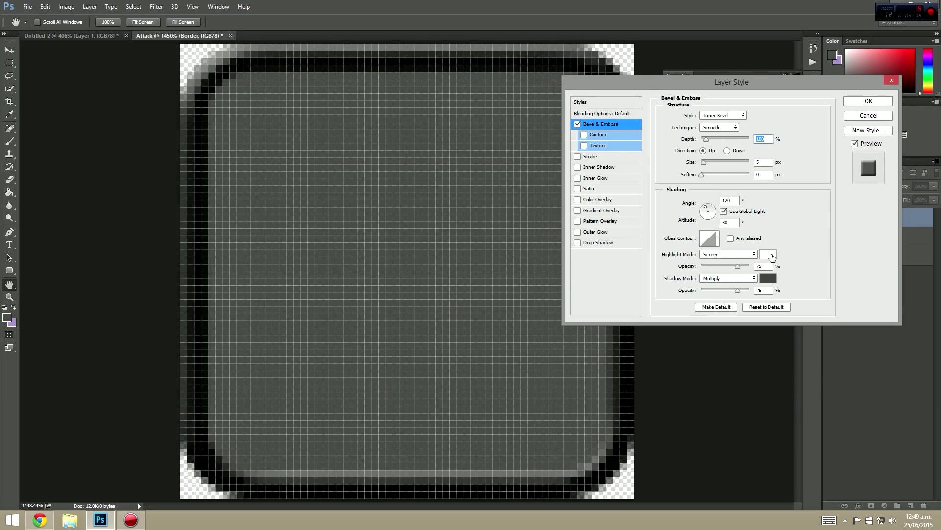
pyautogui.click(746, 274)
pyautogui.click(394, 159)
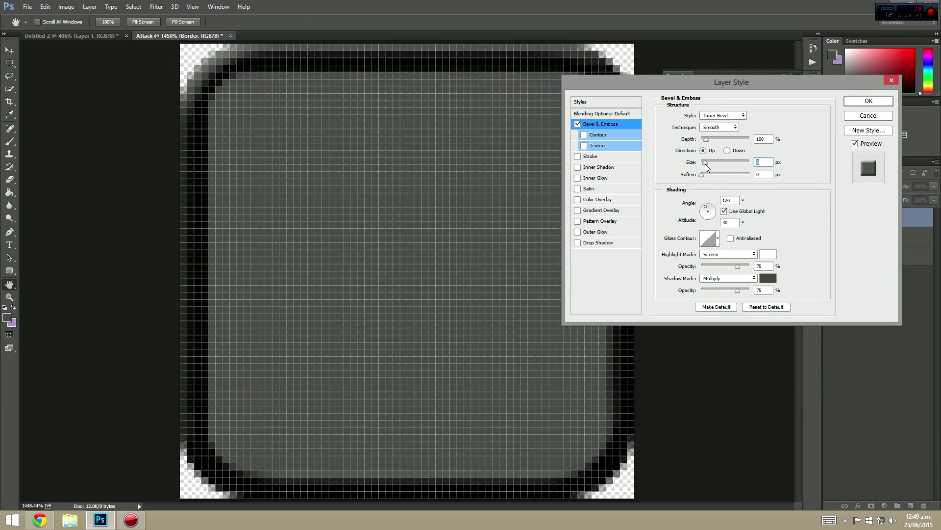
pyautogui.moveTo(703, 162)
pyautogui.mouseDown()
pyautogui.moveTo(719, 142)
pyautogui.moveTo(732, 142)
pyautogui.moveTo(724, 142)
pyautogui.mouseUp()
pyautogui.click(868, 101)
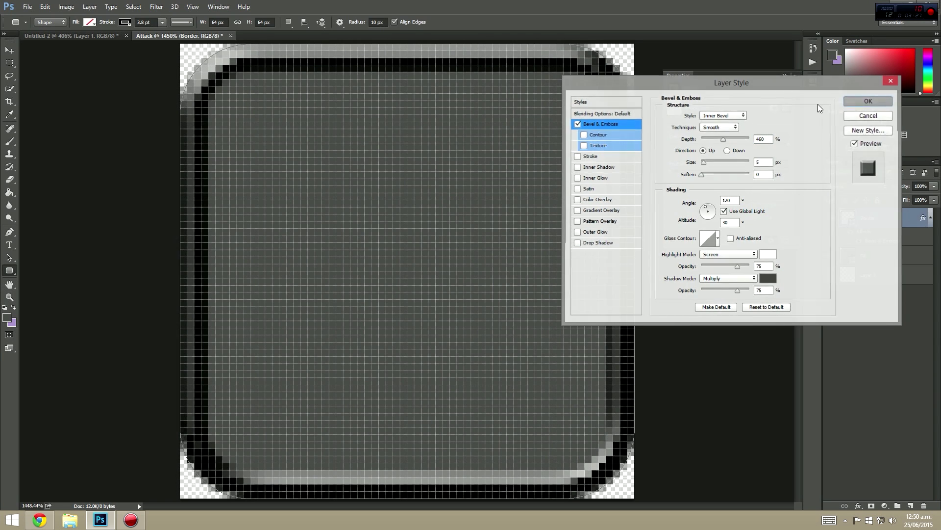
# Zoom the icon view to 100%
pyautogui.click(9, 296)
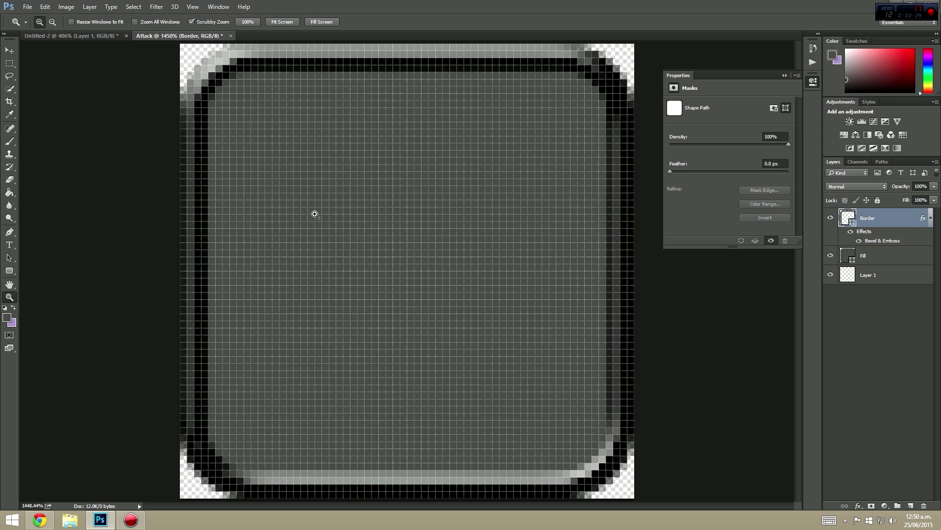
pyautogui.rightClick(327, 210)
pyautogui.click(372, 224)
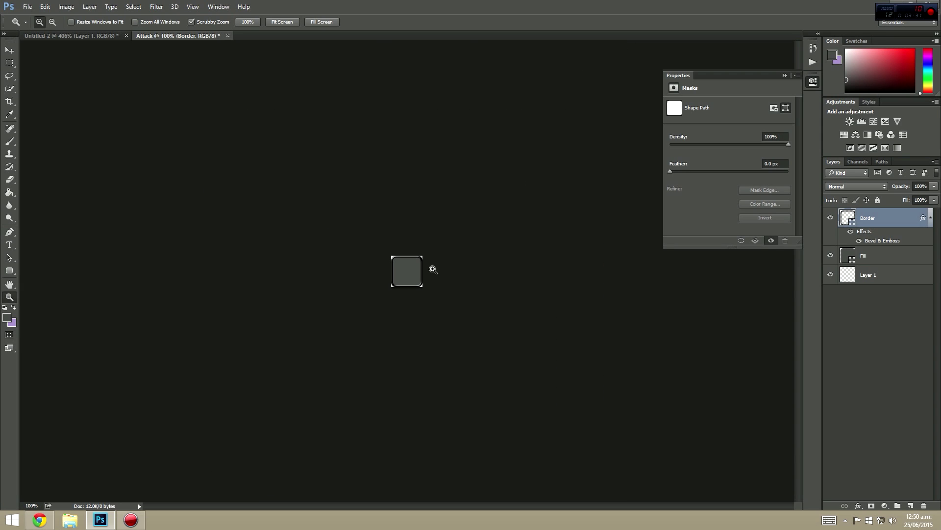
# Zoom in to about 145% and add a Contour to the Border's bevel
pyautogui.moveTo(422, 265); pyautogui.dragTo(433, 265)
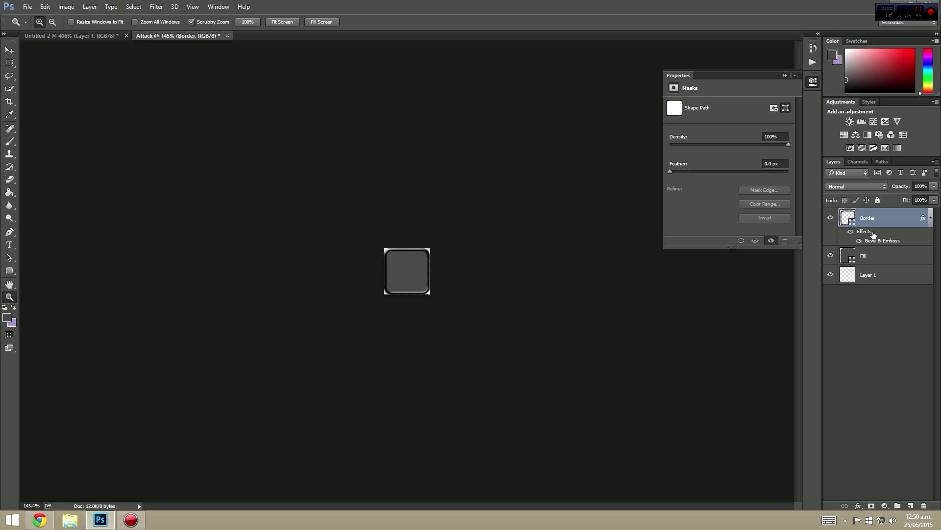
pyautogui.doubleClick(873, 235)
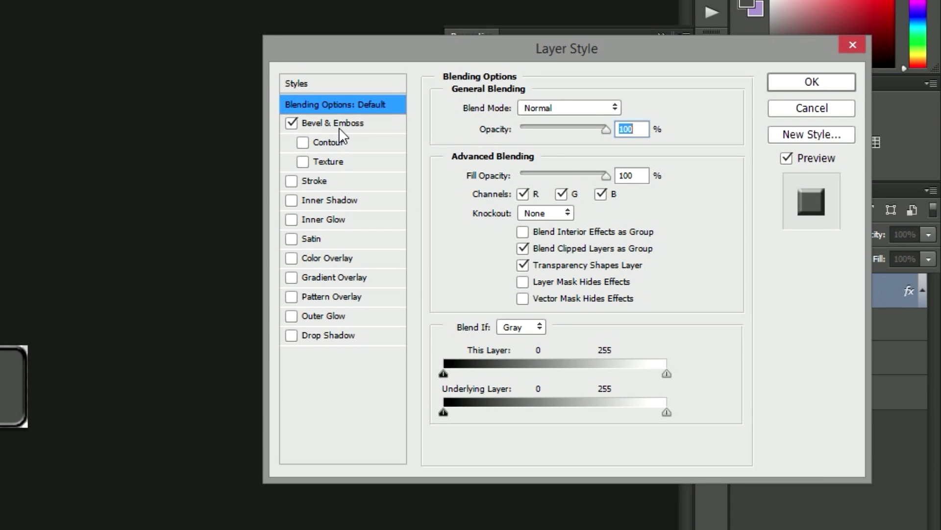
pyautogui.click(339, 124)
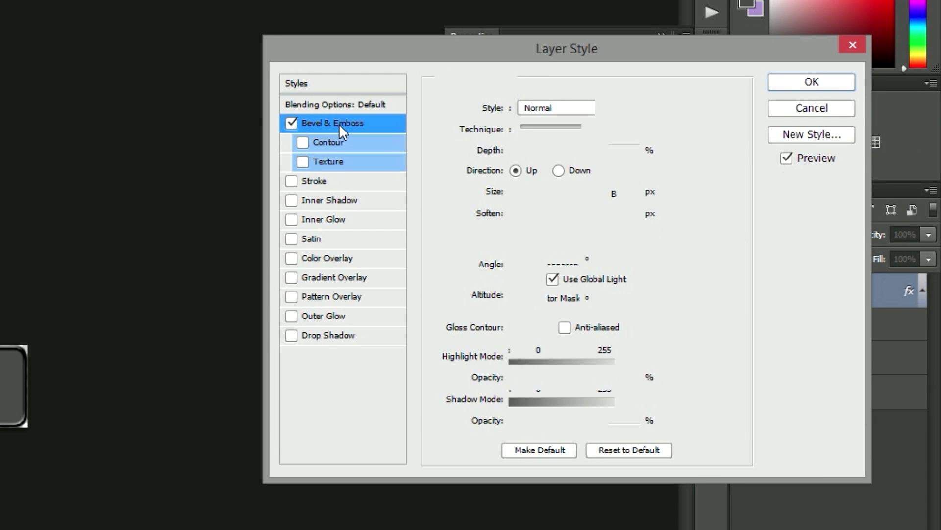
pyautogui.click(302, 142)
pyautogui.click(299, 142)
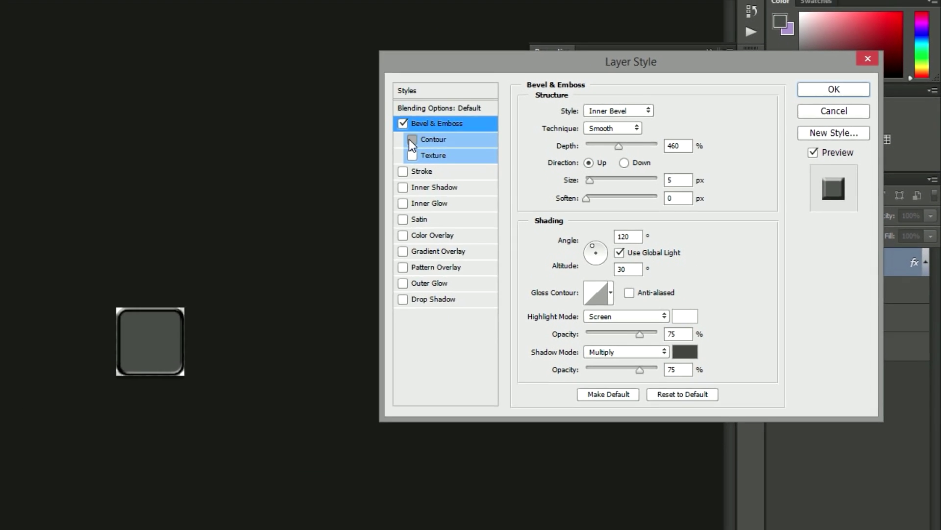
# Add a Color Overlay to the border in dark grey 2a2a2a instead of red
pyautogui.click(292, 258)
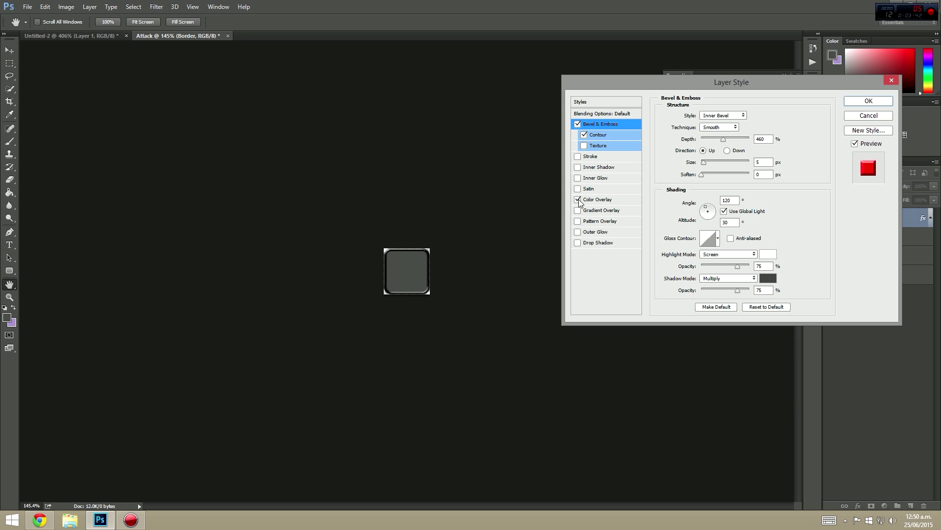
pyautogui.click(602, 200)
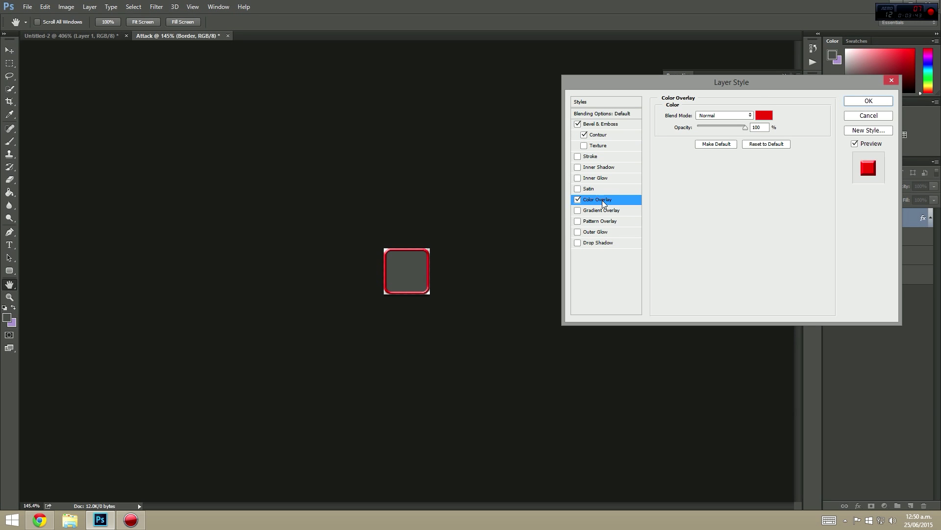
pyautogui.click(762, 118)
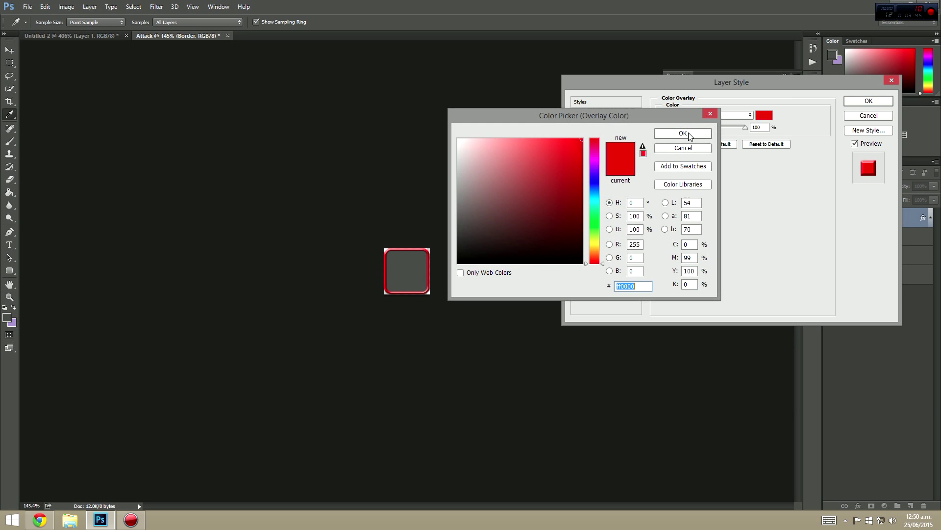
pyautogui.click(457, 211)
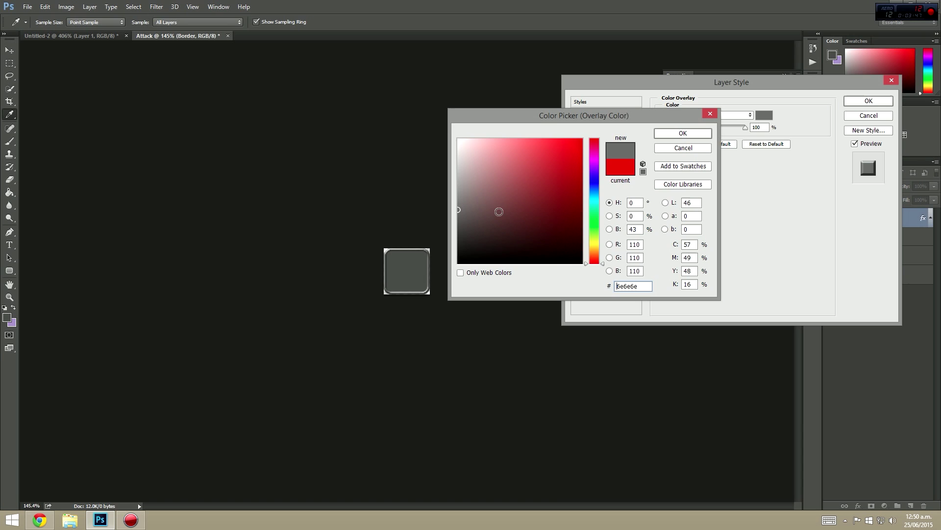
pyautogui.moveTo(481, 195); pyautogui.dragTo(477, 222)
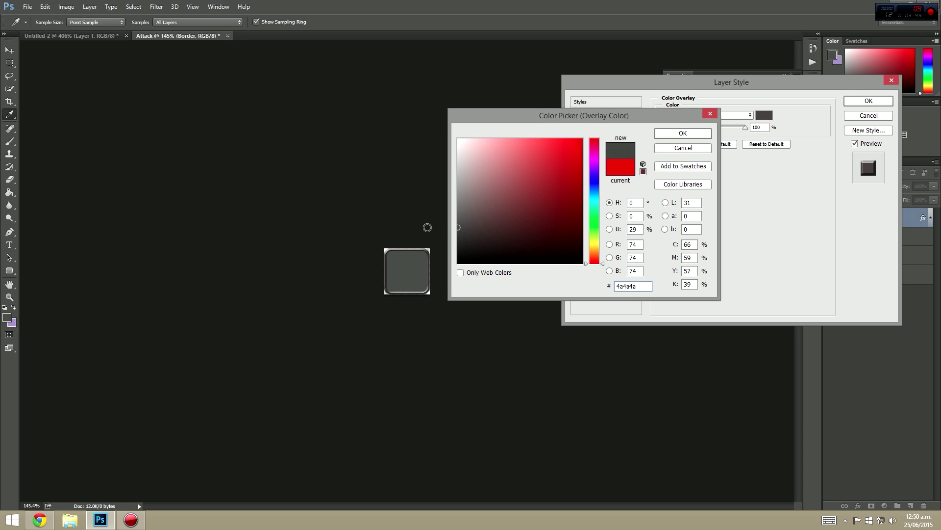
pyautogui.click(430, 239)
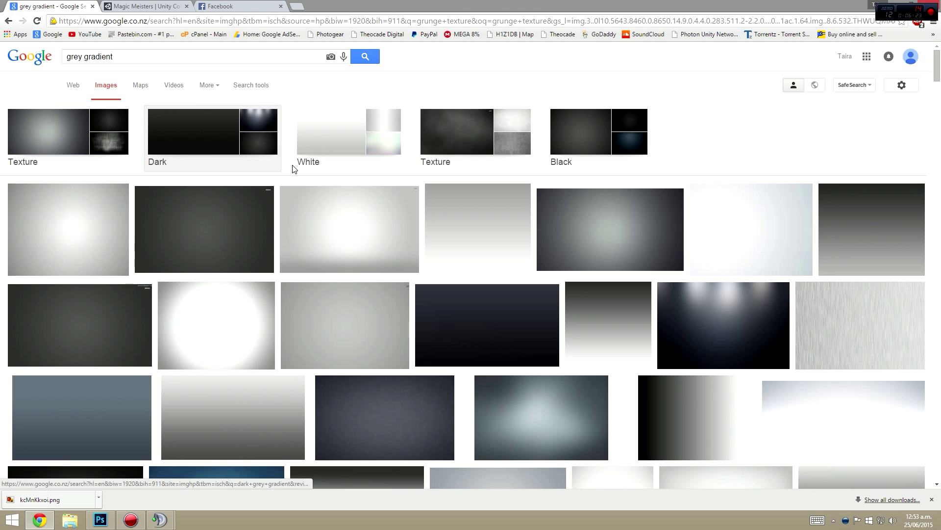
# Find the blue 'Grey Gradient by malarcky' image among the results and copy it
pyautogui.scroll(-6, 289, 169)
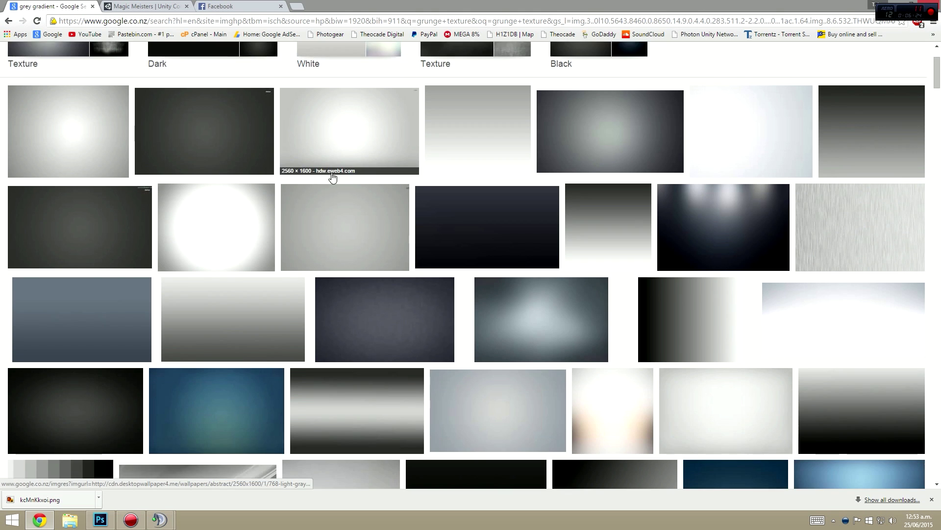
pyautogui.scroll(5, 91, 209)
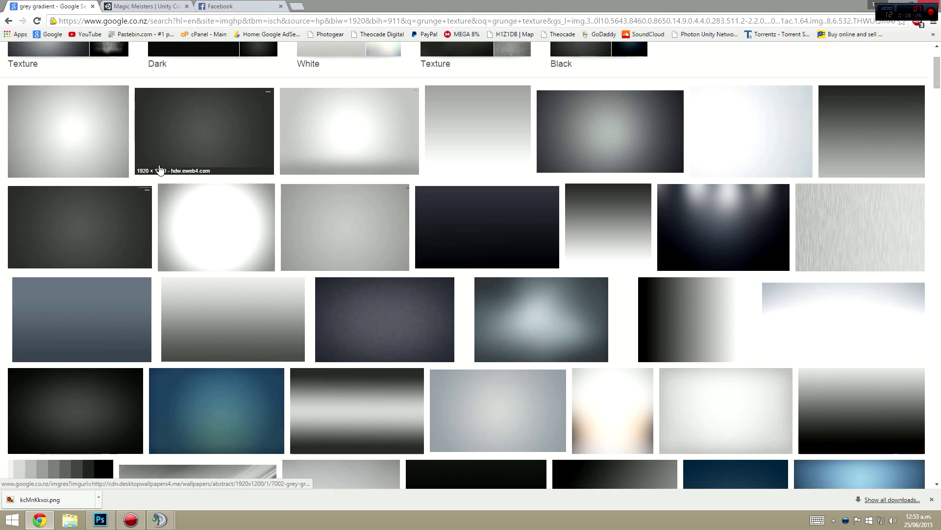
pyautogui.click(97, 288)
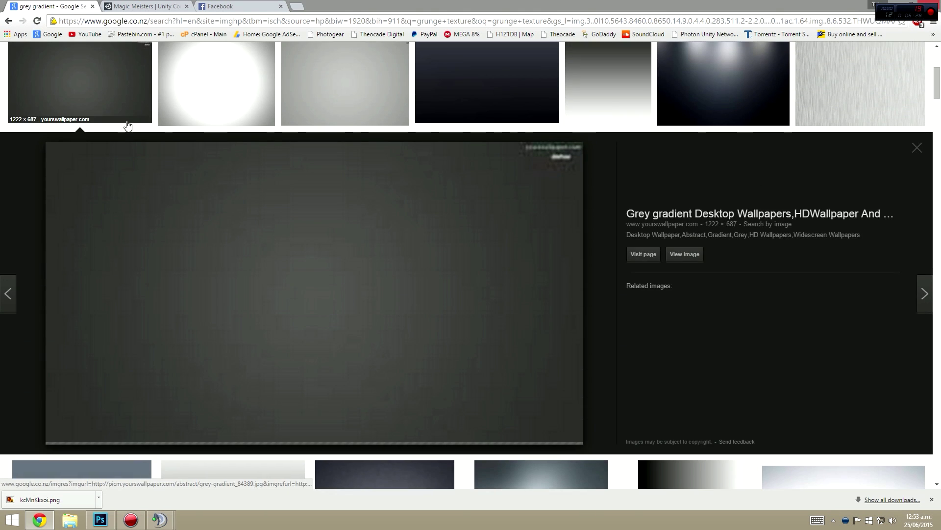
pyautogui.click(79, 126)
pyautogui.scroll(-2, 104, 186)
pyautogui.click(93, 176)
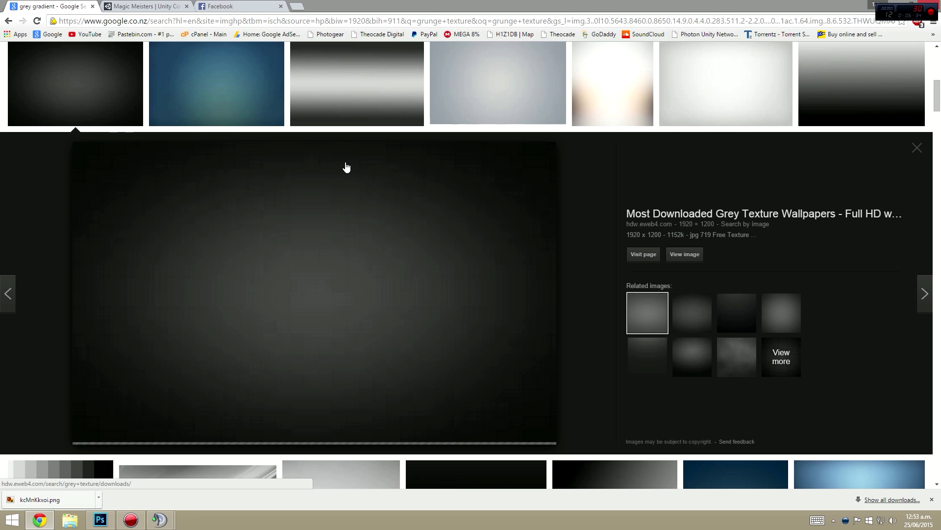
pyautogui.click(182, 97)
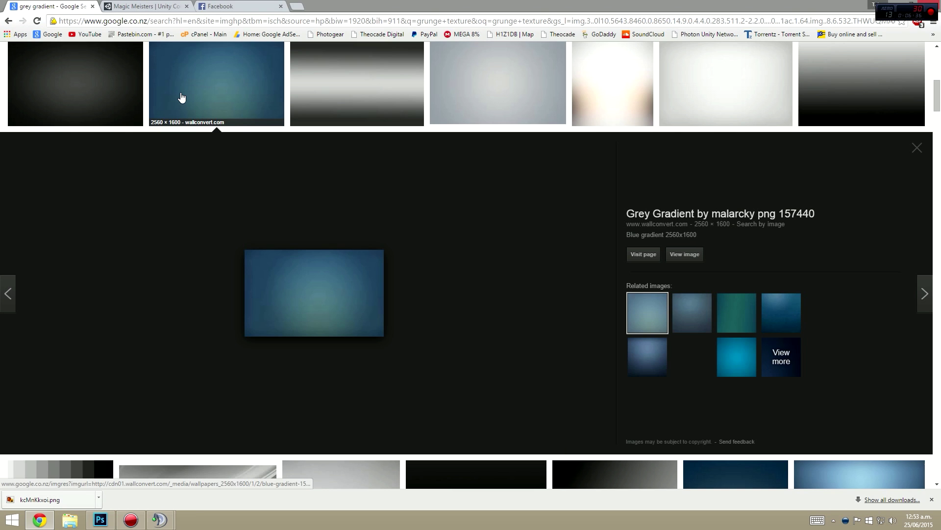
pyautogui.scroll(-2, 353, 172)
pyautogui.rightClick(345, 190)
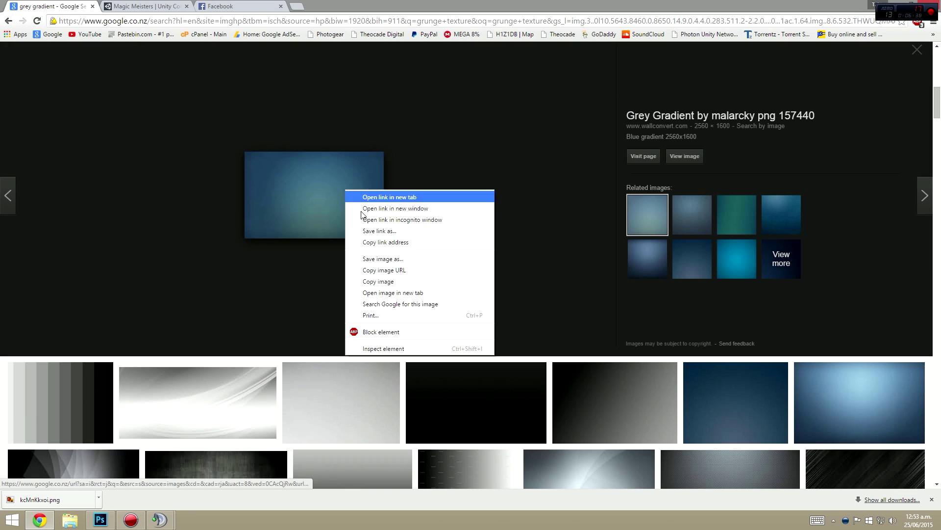
pyautogui.click(391, 282)
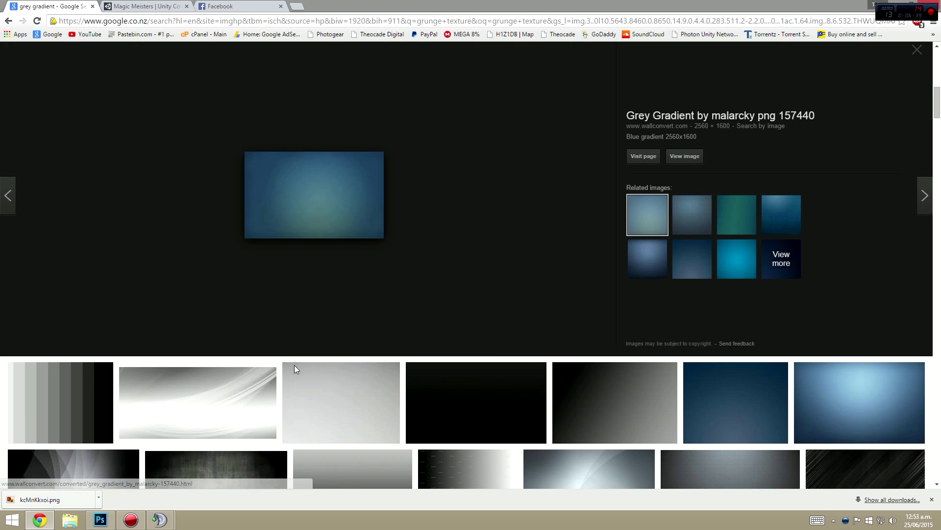
# Paste the blue gradient into the Attack icon and scale it to about 36% over the frame
pyautogui.click(100, 519)
pyautogui.hotkey('ctrl', 'v')
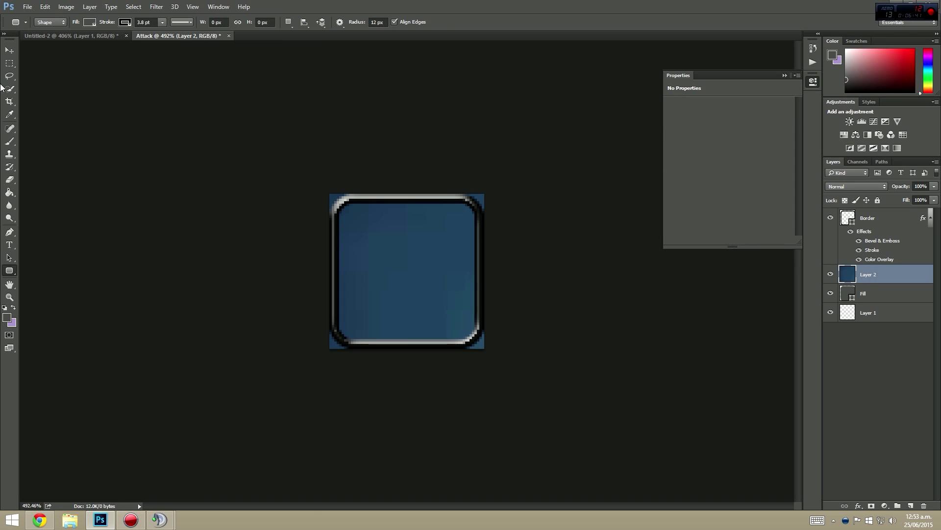
pyautogui.click(9, 50)
pyautogui.hotkey('ctrl', 't')
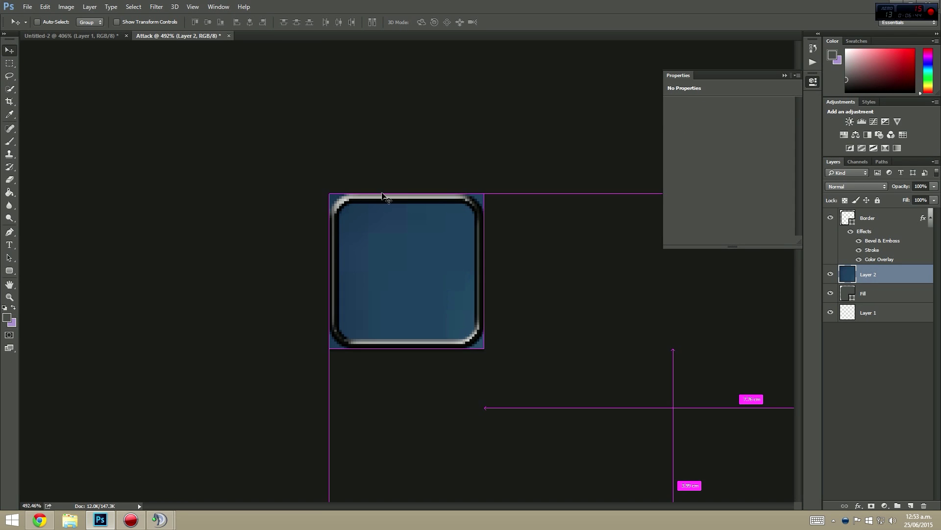
pyautogui.moveTo(330, 194); pyautogui.dragTo(771, 468)
pyautogui.moveTo(785, 485); pyautogui.dragTo(319, 211)
pyautogui.press('Return')
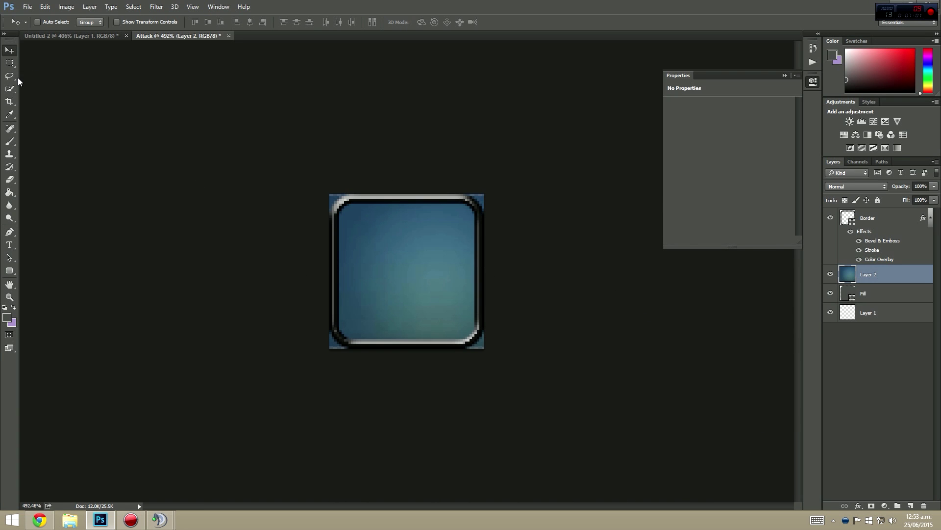
# Switch to the Rectangular Marquee tool and select the Fill layer
pyautogui.click(9, 63)
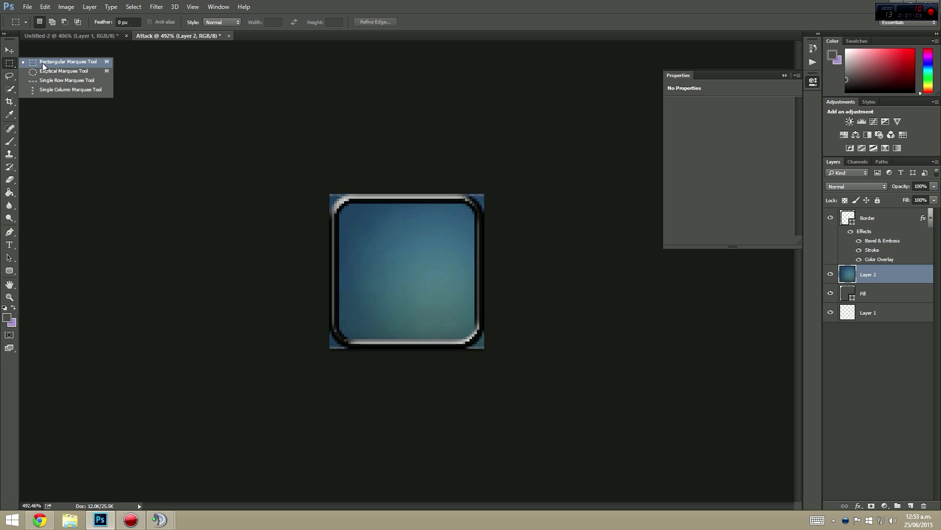
pyautogui.click(44, 64)
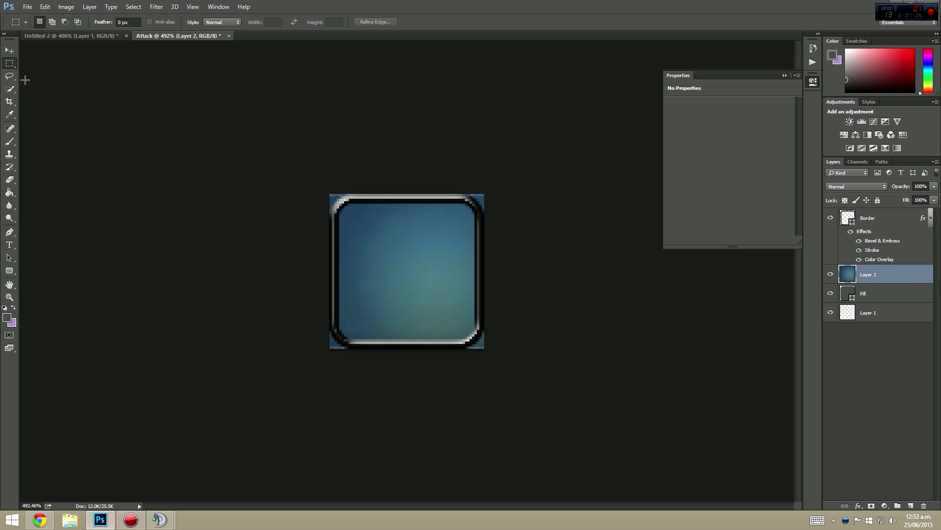
pyautogui.click(10, 67)
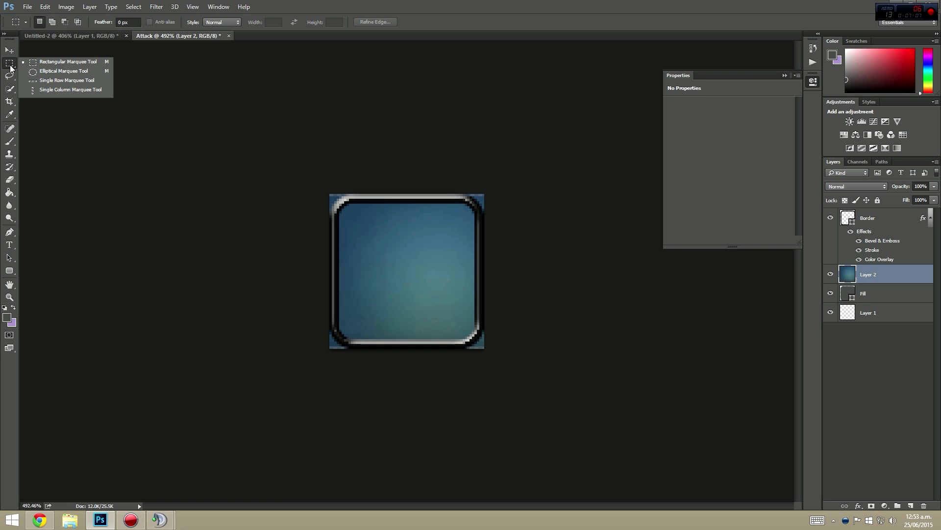
pyautogui.click(864, 294)
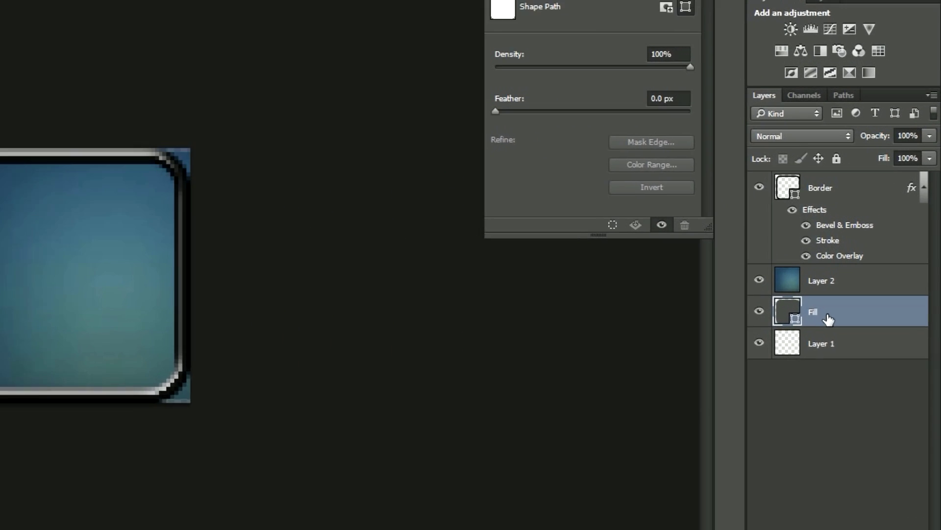
# Rasterize the Fill layer, then draw and discard a rectangular selection around the icon
pyautogui.rightClick(828, 319)
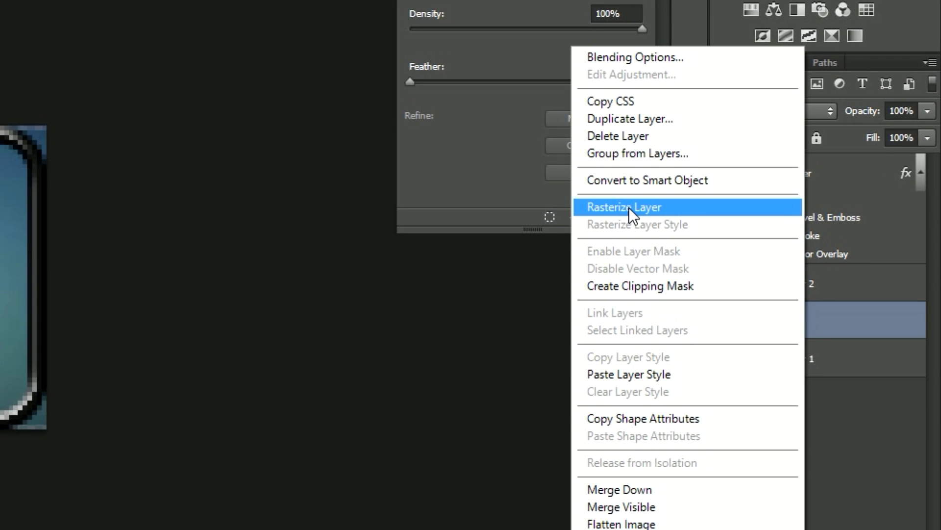
pyautogui.click(622, 206)
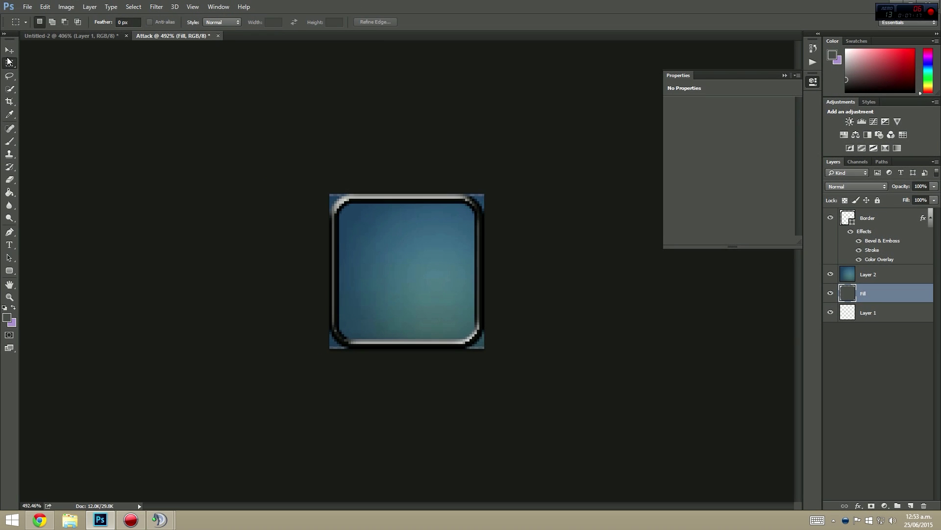
pyautogui.moveTo(319, 181); pyautogui.dragTo(624, 399)
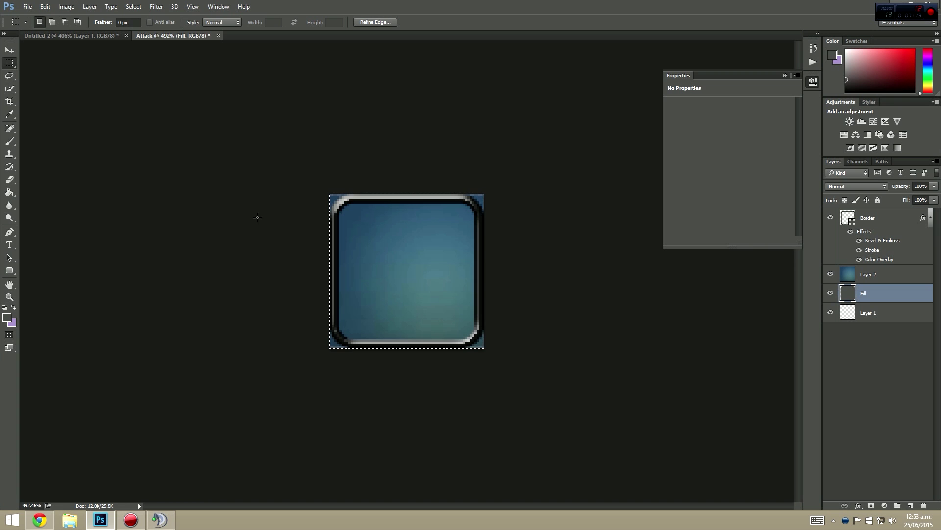
pyautogui.rightClick(429, 265)
pyautogui.click(441, 269)
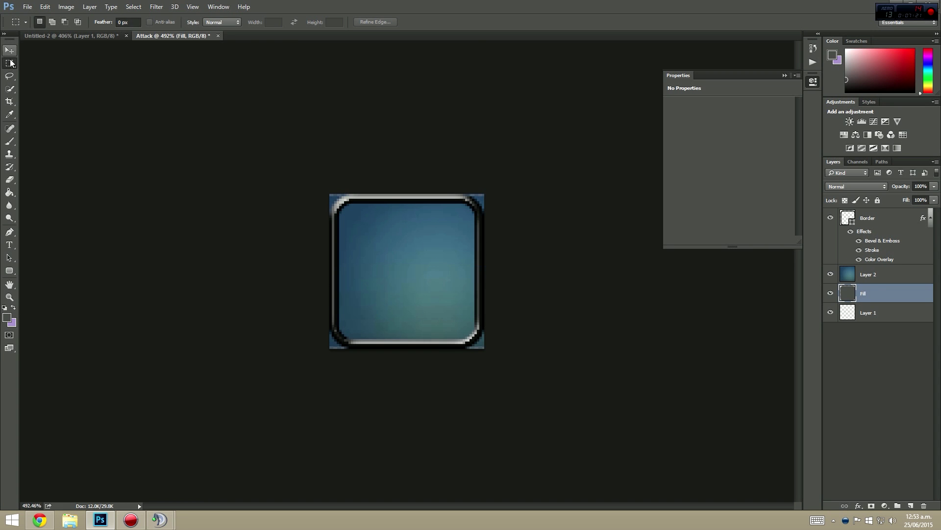
# Select the whole rounded-square icon with the Quick Selection tool
pyautogui.click(12, 76)
pyautogui.click(10, 96)
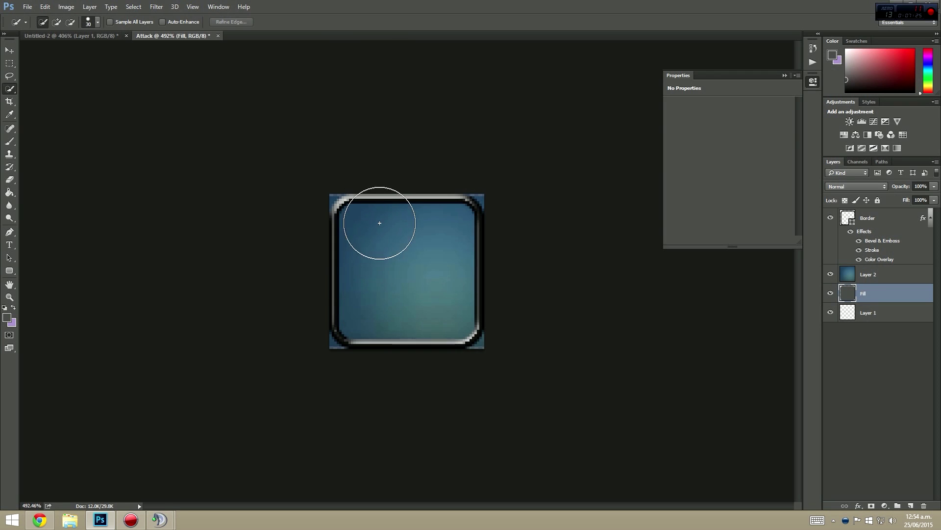
pyautogui.moveTo(378, 216); pyautogui.dragTo(435, 294)
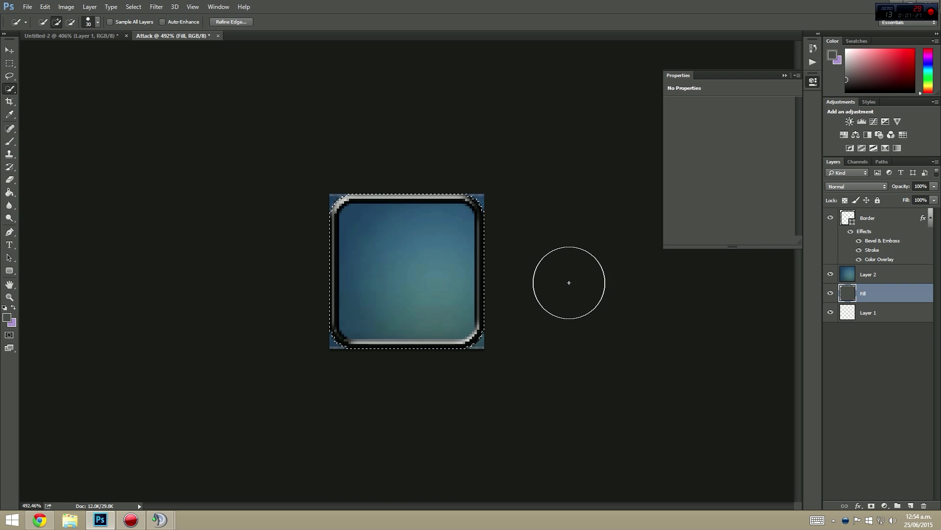
# Cut the selected gradient from Layer 2 onto Layer 3 and delete Layer 2
pyautogui.click(870, 275)
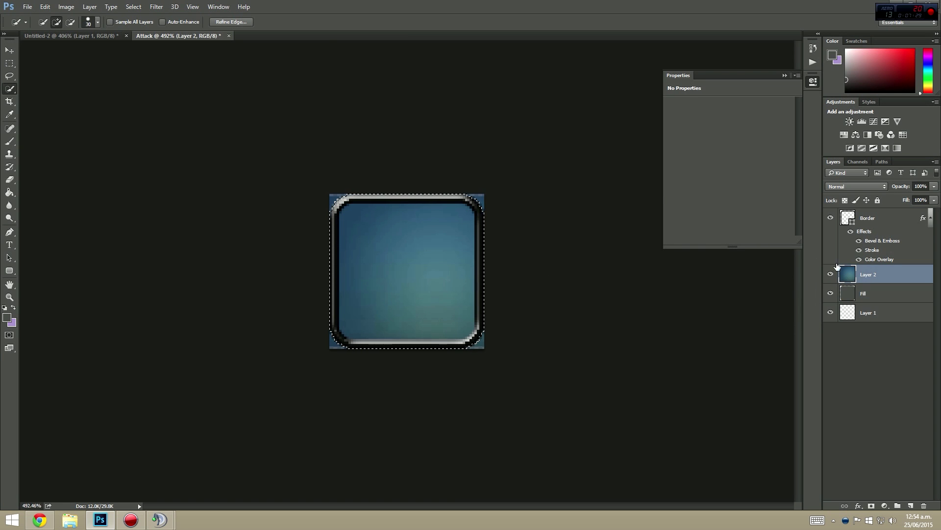
pyautogui.rightClick(400, 239)
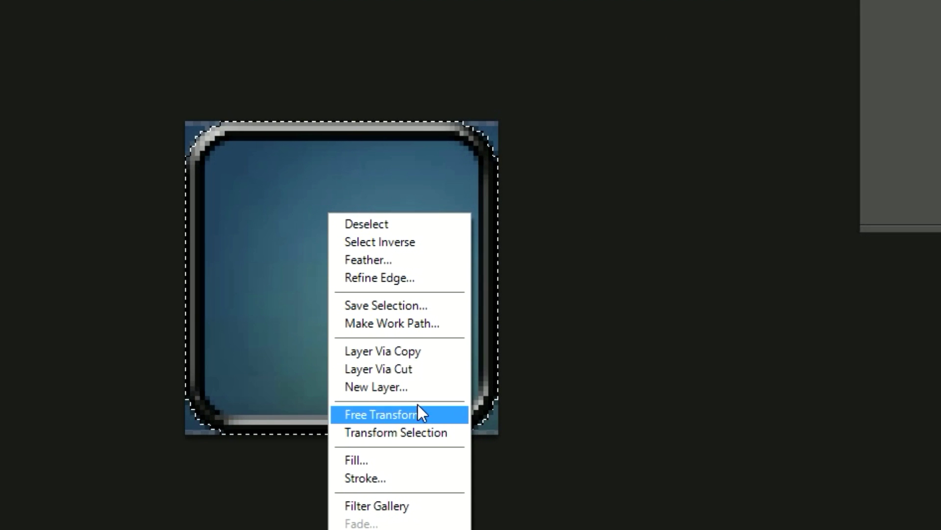
pyautogui.click(417, 369)
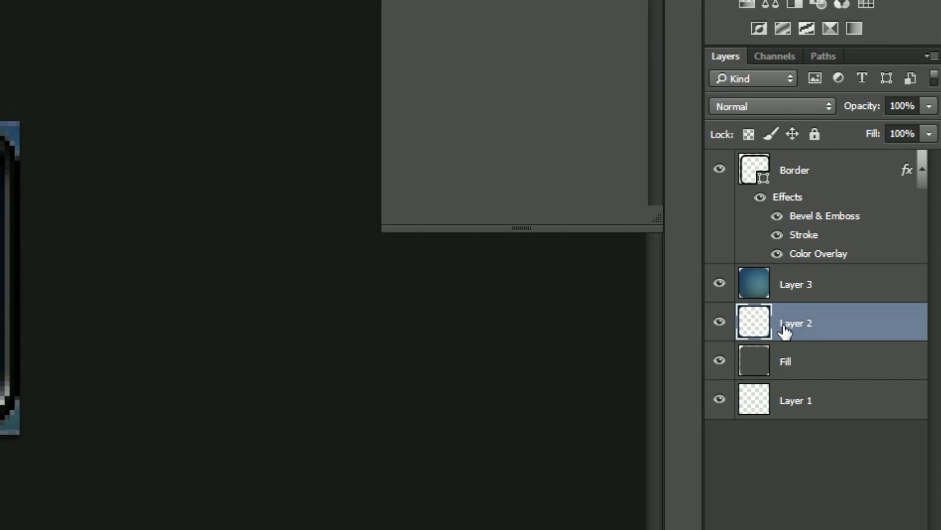
pyautogui.press('Delete')
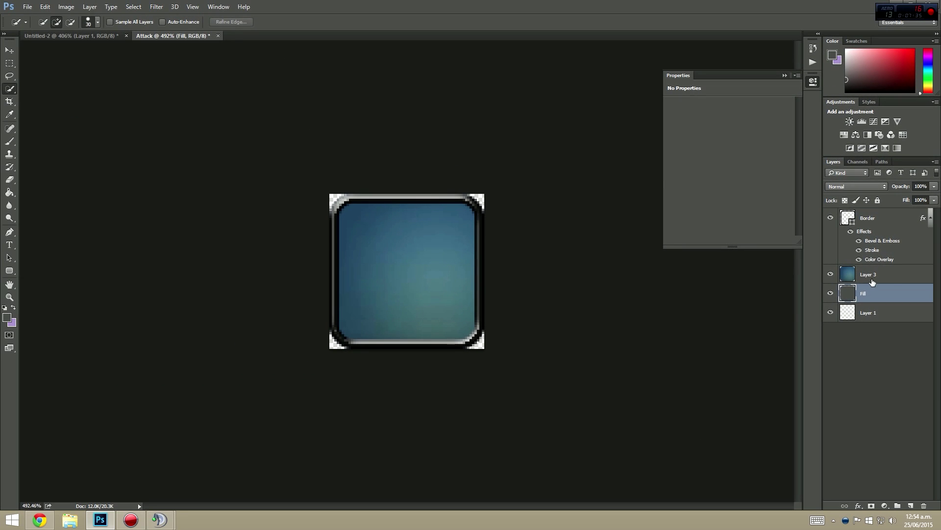
# Shrink the Layer 3 gradient to about 94% inside the border
pyautogui.click(872, 281)
pyautogui.hotkey('ctrl', 't')
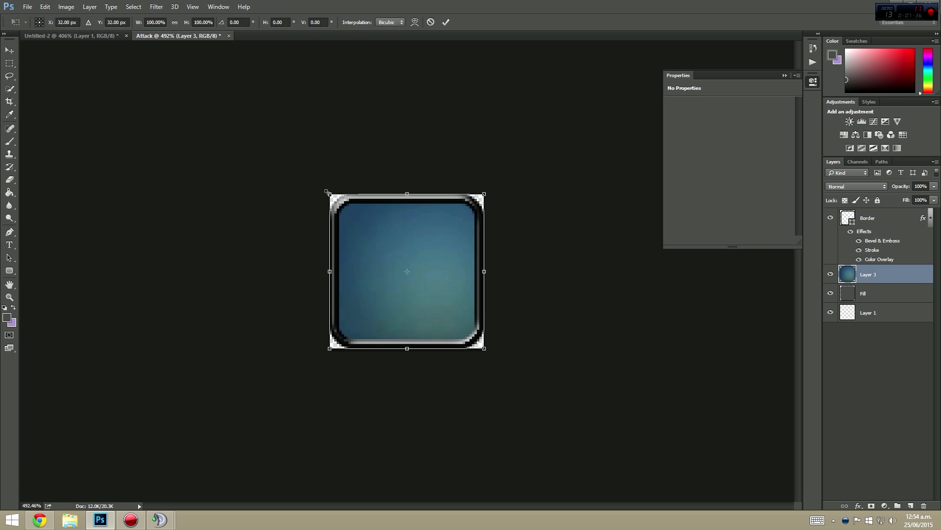
pyautogui.moveTo(328, 194); pyautogui.dragTo(332, 196)
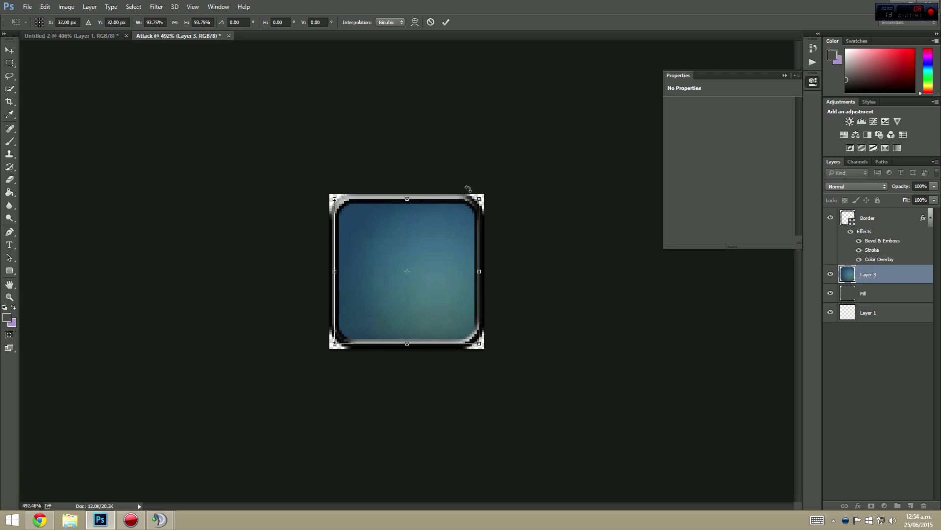
# Commit the gradient resize, blend Layer 3 as Soft Light, and set up the Brush
pyautogui.press('Return')
pyautogui.hotkey('shift', 'alt', 'f')
pyautogui.press('b')
pyautogui.rightClick(466, 292)
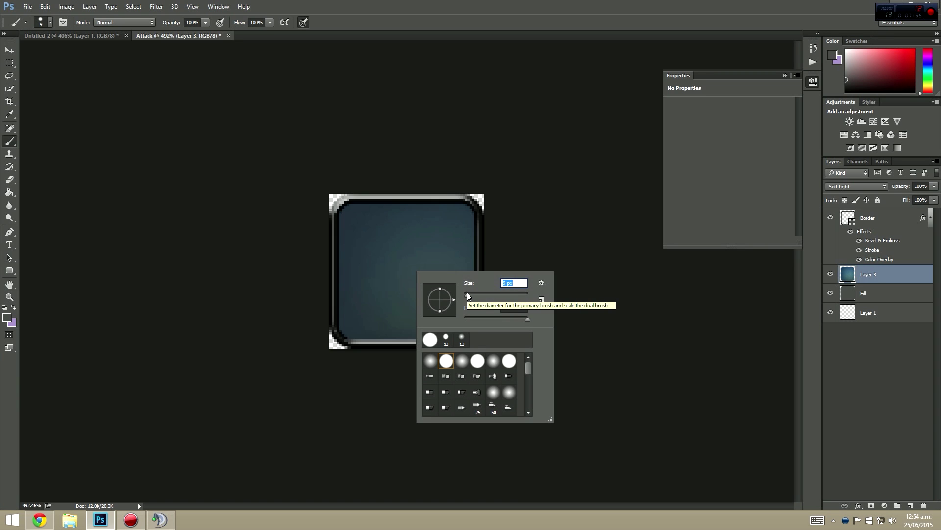
pyautogui.click(357, 313)
pyautogui.moveTo(356, 313); pyautogui.dragTo(406, 277)
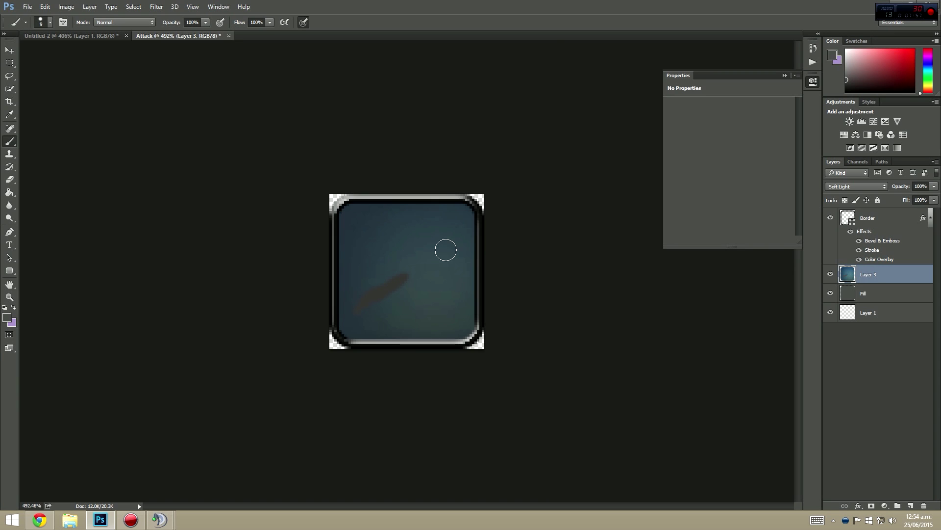
pyautogui.hotkey('ctrl', 'z')
# On a new Layer 4, paint a solid diagonal brown spear shaft with a 5 px brush
pyautogui.click(911, 506)
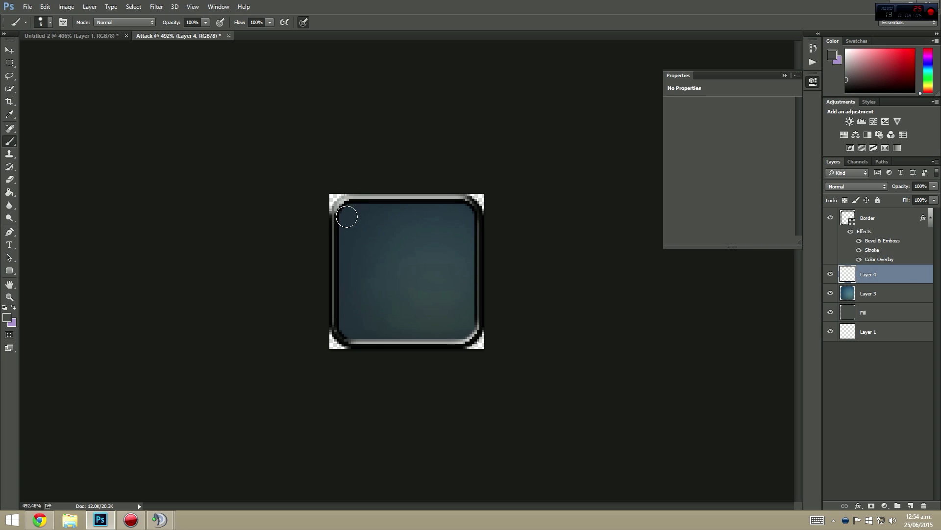
pyautogui.rightClick(369, 222)
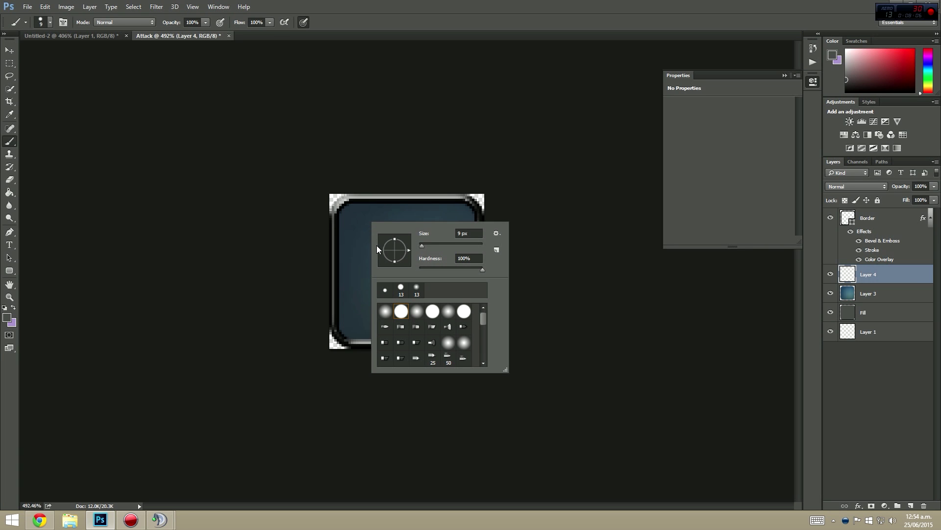
pyautogui.click(470, 232)
pyautogui.press('Return')
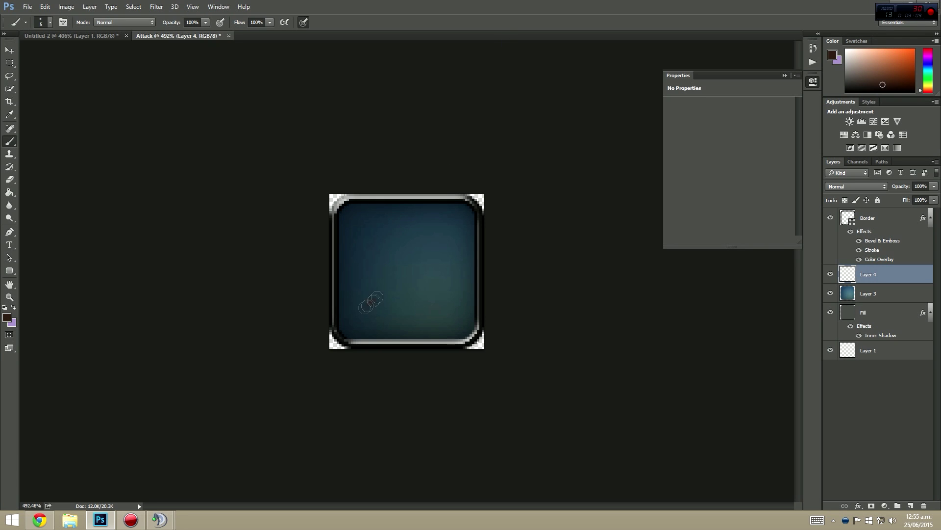
pyautogui.moveTo(362, 309); pyautogui.dragTo(455, 233)
pyautogui.moveTo(359, 324)
pyautogui.mouseDown()
pyautogui.moveTo(390, 281)
pyautogui.moveTo(454, 230)
pyautogui.mouseUp()
# Paint the hand at the lower left in a light brown skin tone
pyautogui.click(6, 317)
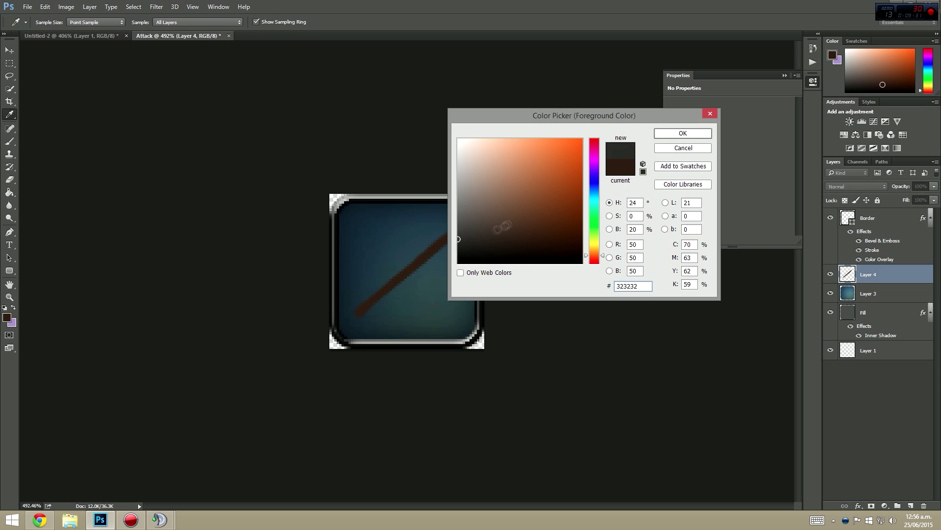
pyautogui.click(495, 176)
pyautogui.click(488, 184)
pyautogui.click(682, 133)
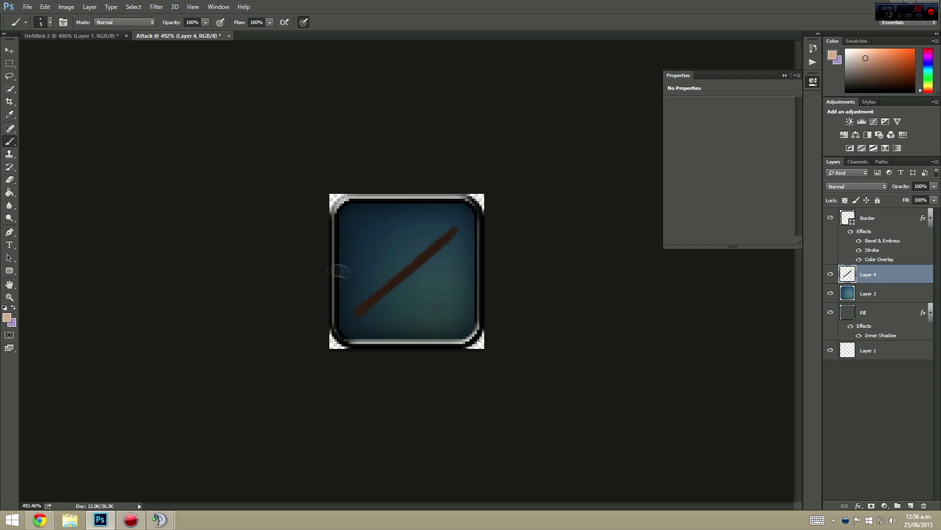
pyautogui.moveTo(344, 294)
pyautogui.mouseDown()
pyautogui.moveTo(383, 338)
pyautogui.moveTo(343, 305)
pyautogui.moveTo(350, 333)
pyautogui.moveTo(452, 234)
pyautogui.mouseUp()
# Change the foreground to dark brown, then the sampled skin colour, then a lighter peach
pyautogui.click(7, 318)
pyautogui.click(529, 246)
pyautogui.click(682, 133)
pyautogui.click(7, 317)
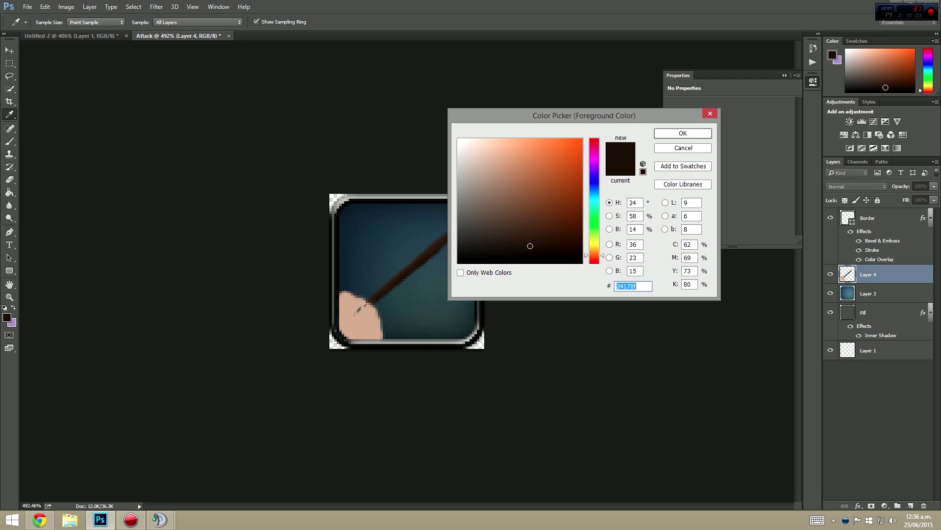
pyautogui.click(361, 309)
pyautogui.press('Return')
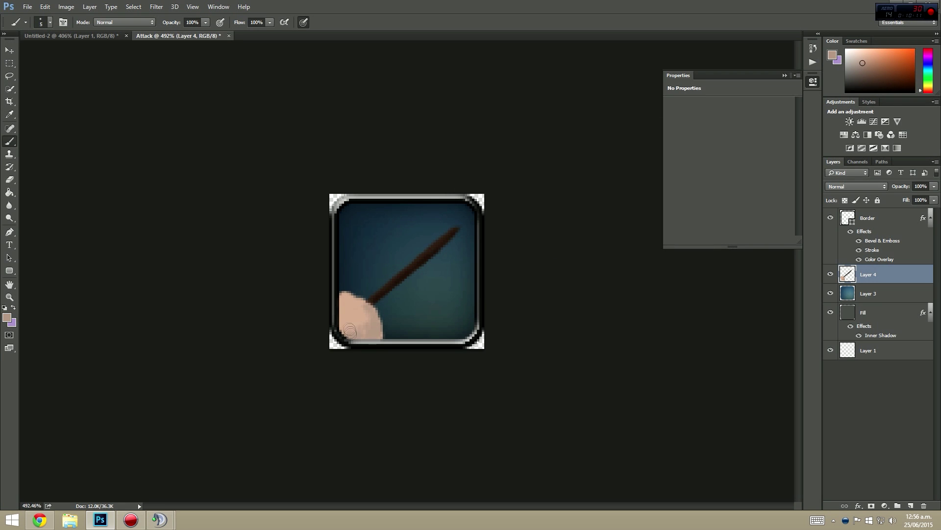
pyautogui.click(7, 317)
pyautogui.click(487, 152)
pyautogui.press('Return')
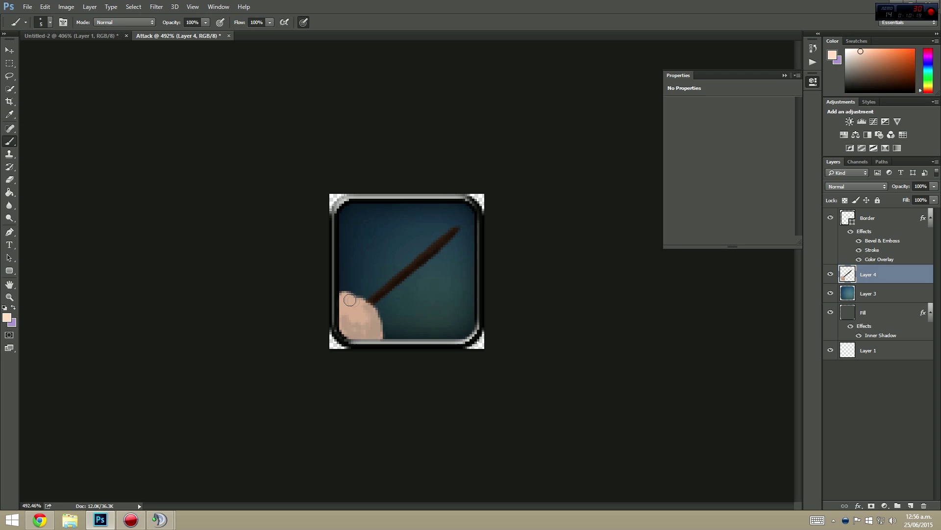
# Paint dark blood-red streaks around the hand and shaft
pyautogui.click(7, 317)
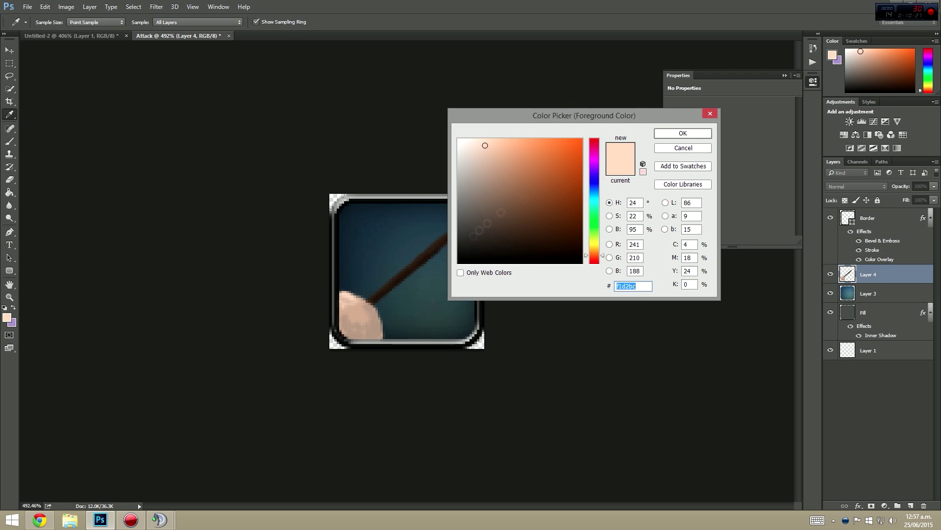
pyautogui.click(594, 263)
pyautogui.click(565, 226)
pyautogui.press('Return')
pyautogui.press('b')
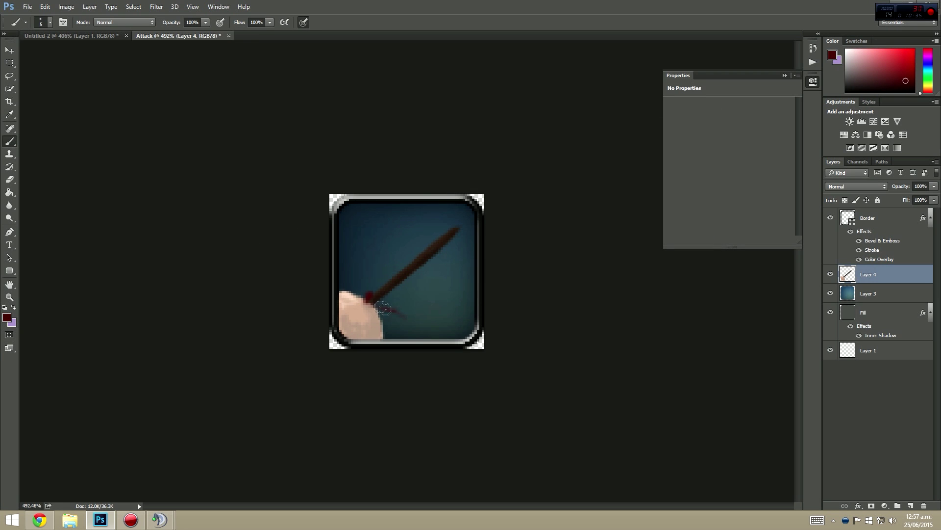
pyautogui.moveTo(381, 307); pyautogui.dragTo(416, 330)
pyautogui.moveTo(380, 300)
pyautogui.mouseDown()
pyautogui.moveTo(378, 327)
pyautogui.moveTo(365, 255)
pyautogui.moveTo(387, 218)
pyautogui.moveTo(388, 269)
pyautogui.moveTo(402, 253)
pyautogui.moveTo(350, 282)
pyautogui.moveTo(380, 315)
pyautogui.moveTo(361, 288)
pyautogui.moveTo(362, 300)
pyautogui.moveTo(343, 308)
pyautogui.mouseUp()
# Add brighter red blood at the shaft base and deepen the blood over the hand
pyautogui.click(7, 317)
pyautogui.click(373, 216)
pyautogui.press('Return')
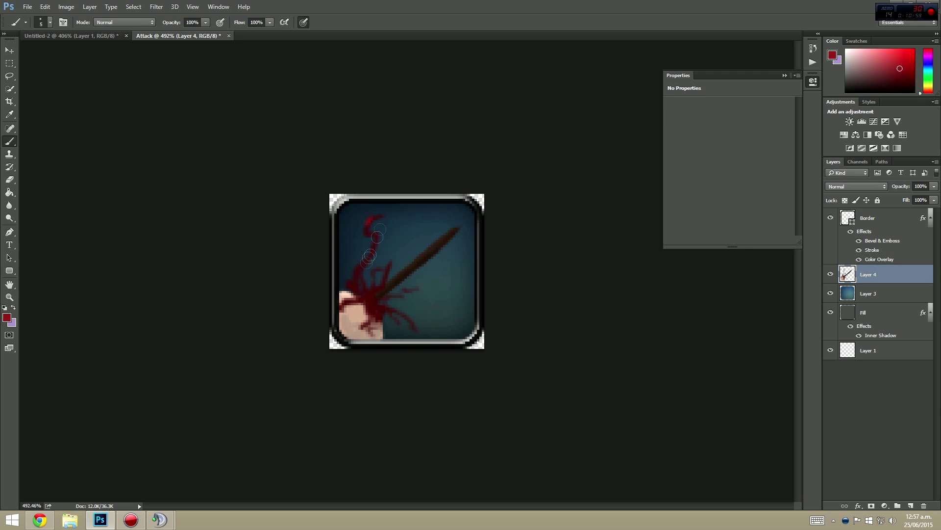
pyautogui.moveTo(383, 284); pyautogui.dragTo(387, 316)
pyautogui.click(7, 317)
pyautogui.click(371, 311)
pyautogui.press('Return')
pyautogui.moveTo(366, 309)
pyautogui.mouseDown()
pyautogui.moveTo(363, 331)
pyautogui.moveTo(354, 301)
pyautogui.moveTo(396, 321)
pyautogui.mouseUp()
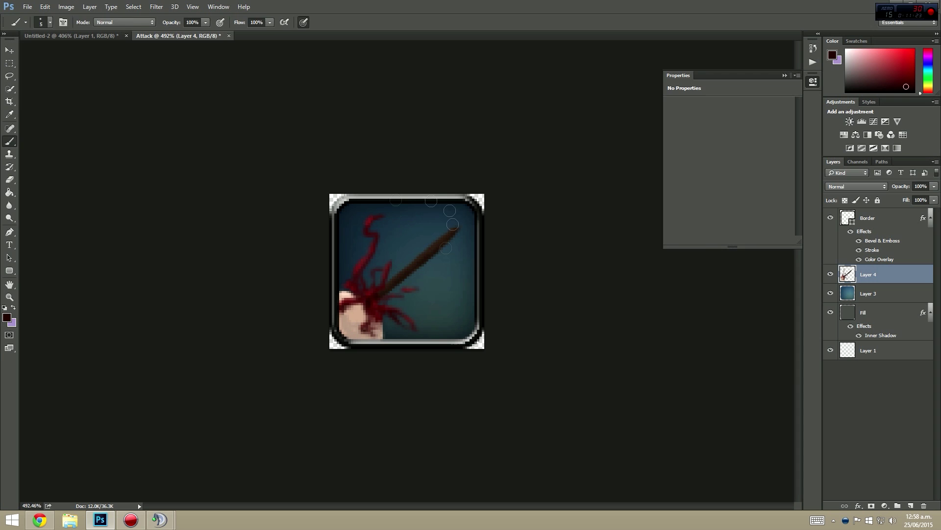
# Sample the shaft's dark brown, then choose a light grey for the spearhead
pyautogui.click(7, 317)
pyautogui.click(432, 251)
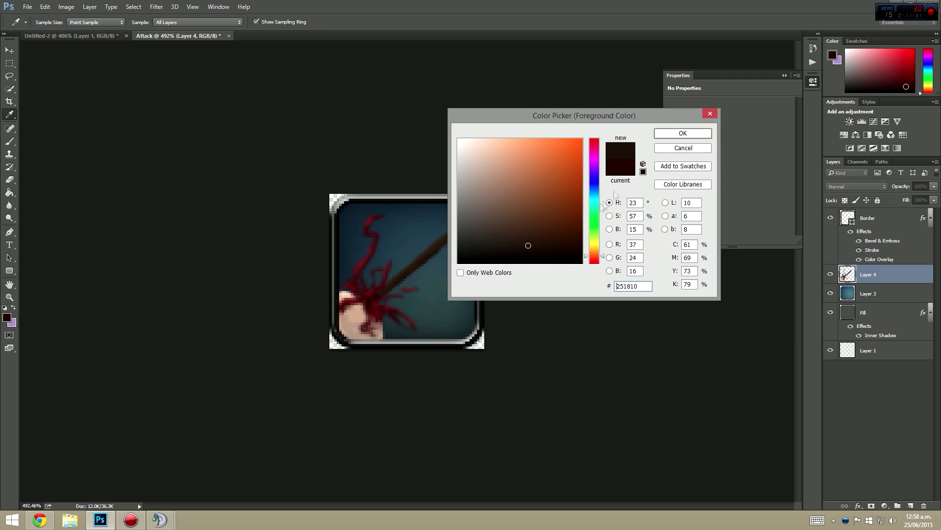
pyautogui.moveTo(459, 143); pyautogui.dragTo(438, 174)
# Zoom in on the spear's top and paint a light grey spearhead with prongs
pyautogui.press('Return')
pyautogui.click(10, 297)
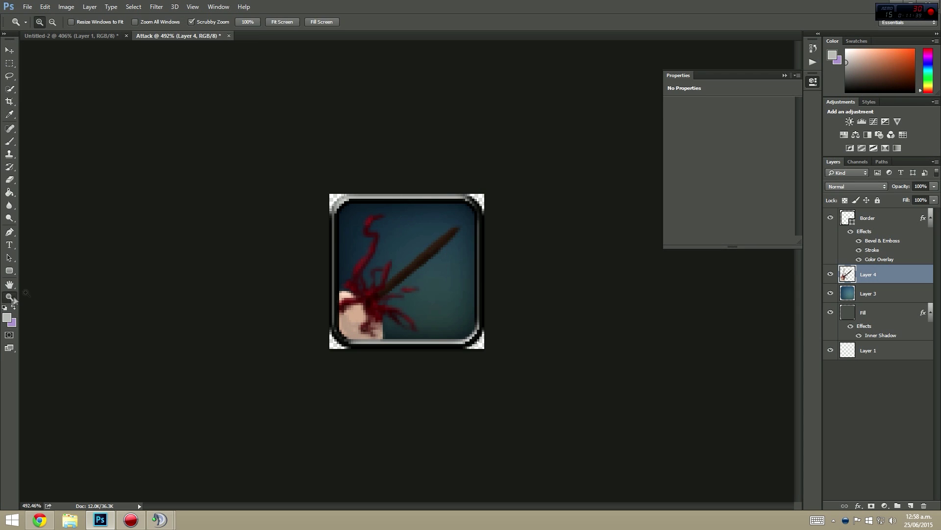
pyautogui.moveTo(463, 245); pyautogui.dragTo(495, 246)
pyautogui.press('b')
pyautogui.moveTo(380, 223)
pyautogui.mouseDown()
pyautogui.moveTo(389, 190)
pyautogui.moveTo(446, 140)
pyautogui.moveTo(467, 204)
pyautogui.moveTo(495, 165)
pyautogui.mouseUp()
pyautogui.moveTo(407, 246); pyautogui.dragTo(422, 275)
pyautogui.moveTo(491, 162)
pyautogui.mouseDown()
pyautogui.moveTo(449, 167)
pyautogui.moveTo(456, 181)
pyautogui.mouseUp()
pyautogui.moveTo(402, 255); pyautogui.dragTo(414, 268)
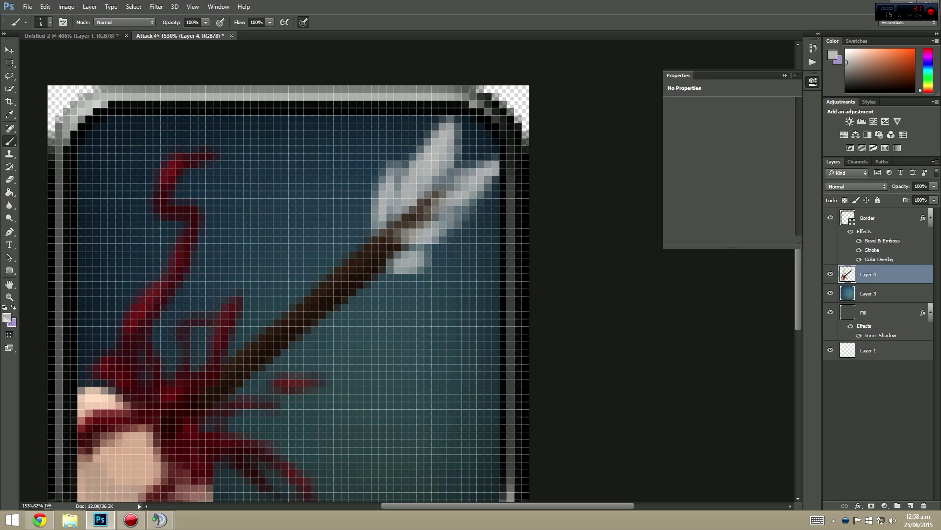
# Paint white highlights on the spearhead blade and its prongs
pyautogui.click(6, 317)
pyautogui.click(461, 118)
pyautogui.click(694, 132)
pyautogui.moveTo(392, 236); pyautogui.dragTo(422, 265)
pyautogui.click(7, 317)
pyautogui.click(694, 132)
pyautogui.moveTo(387, 196)
pyautogui.mouseDown()
pyautogui.moveTo(448, 130)
pyautogui.moveTo(491, 170)
pyautogui.mouseUp()
pyautogui.click(7, 317)
pyautogui.click(458, 148)
pyautogui.click(694, 131)
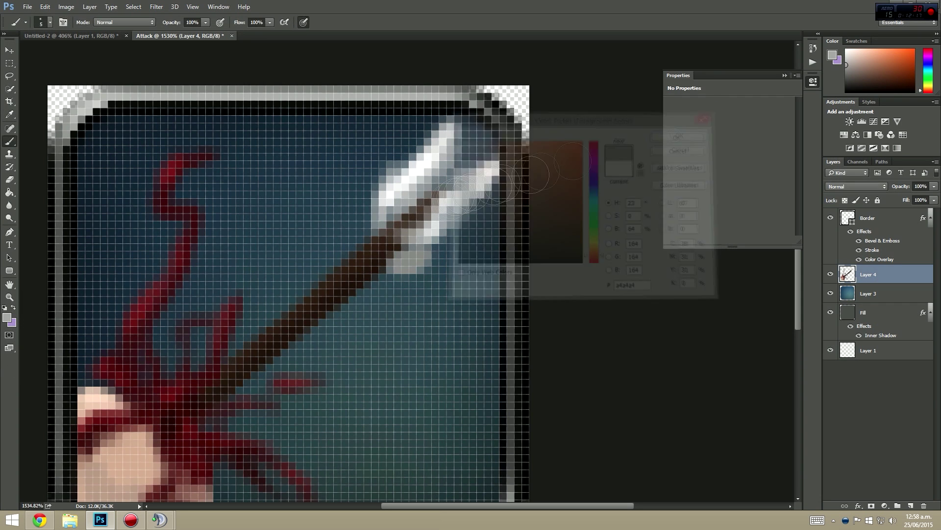
# Set the foreground colour to the shaft's dark brown, #342319
pyautogui.click(7, 318)
pyautogui.press('Escape')
pyautogui.click(7, 317)
pyautogui.click(365, 255)
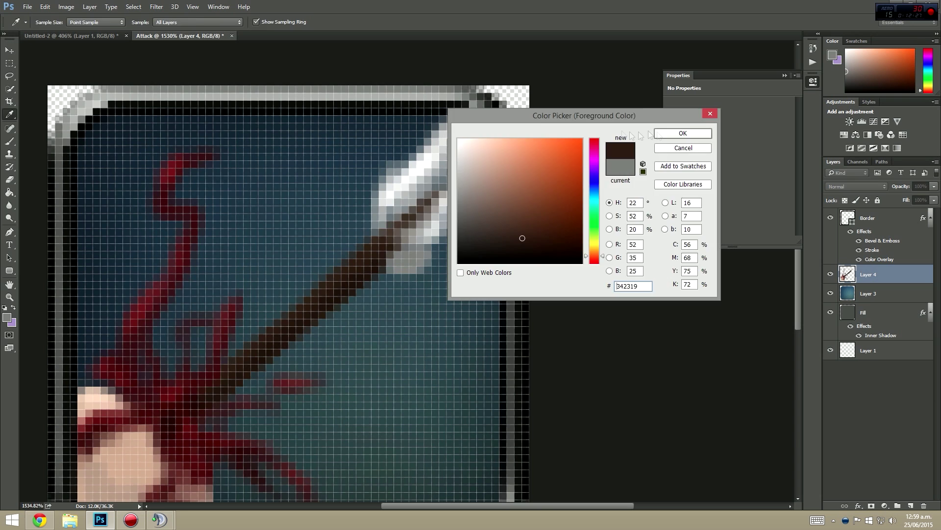
pyautogui.click(682, 133)
# Zoom in on the icon to about 394%
pyautogui.press('z')
pyautogui.scroll(-8, 304, 216)
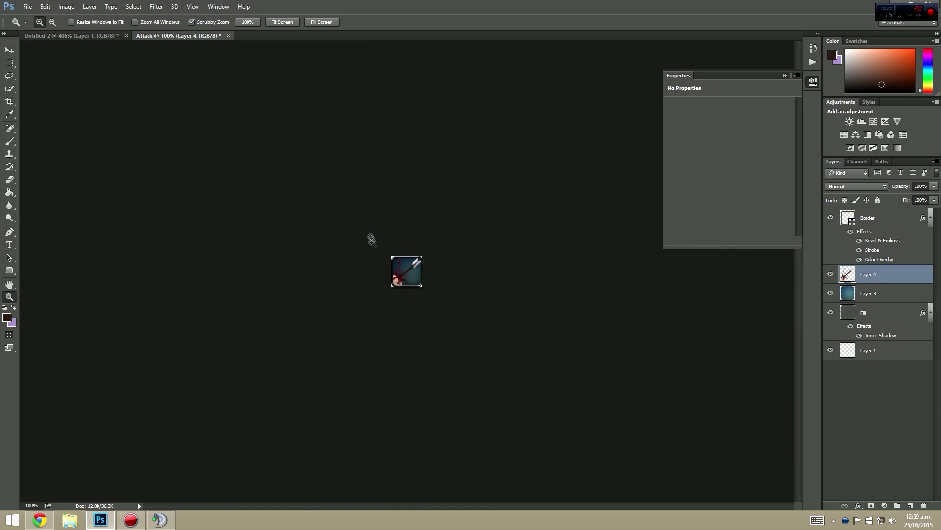
pyautogui.moveTo(429, 307); pyautogui.dragTo(450, 288)
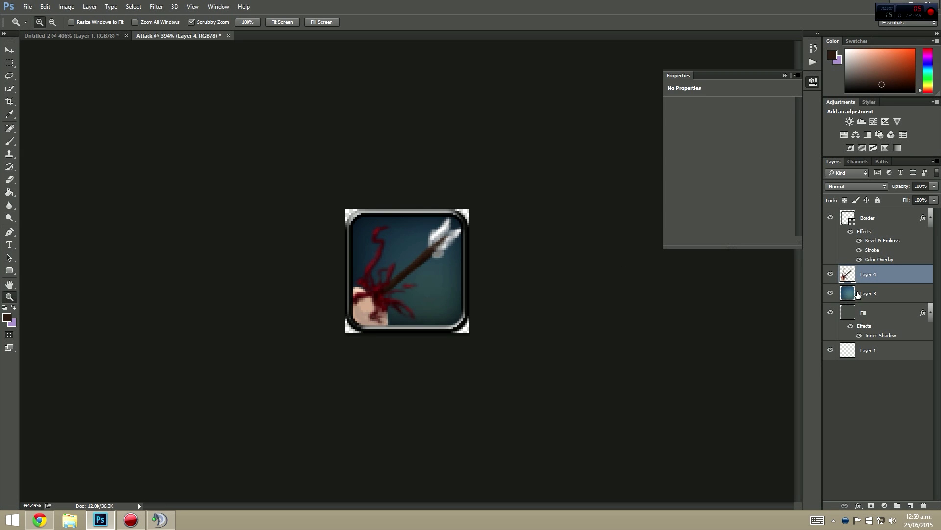
# Apply a Color Balance of +60, +79, −75 to Layer 3 to turn the background green
pyautogui.click(857, 295)
pyautogui.click(70, 9)
pyautogui.moveTo(81, 30)
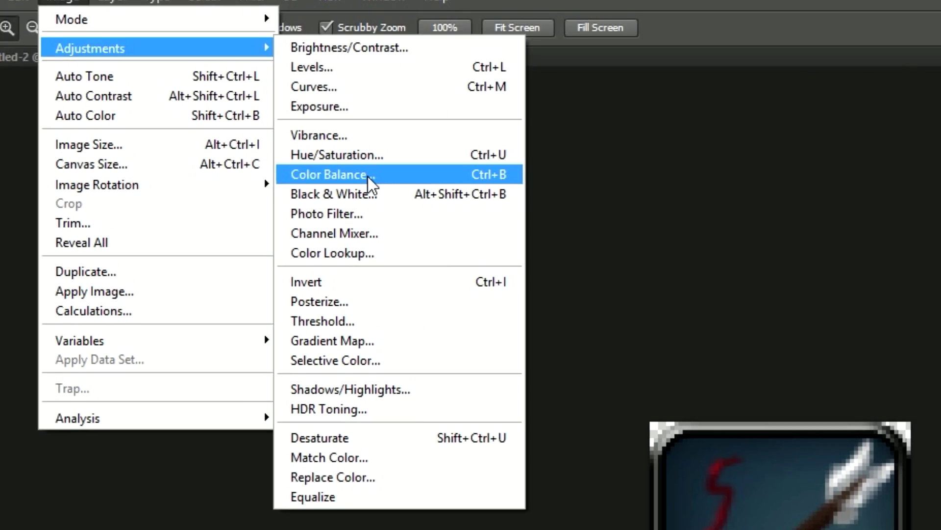
pyautogui.click(500, 212)
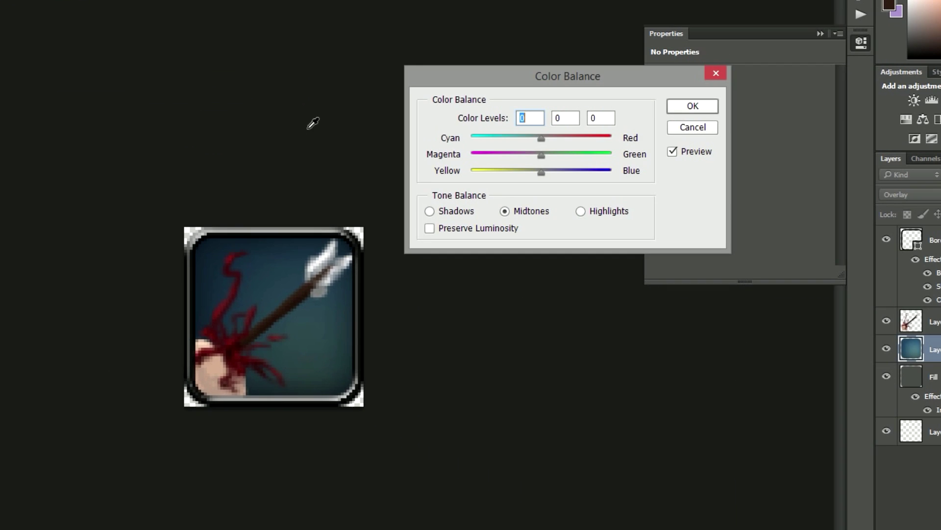
pyautogui.moveTo(541, 156); pyautogui.dragTo(585, 137)
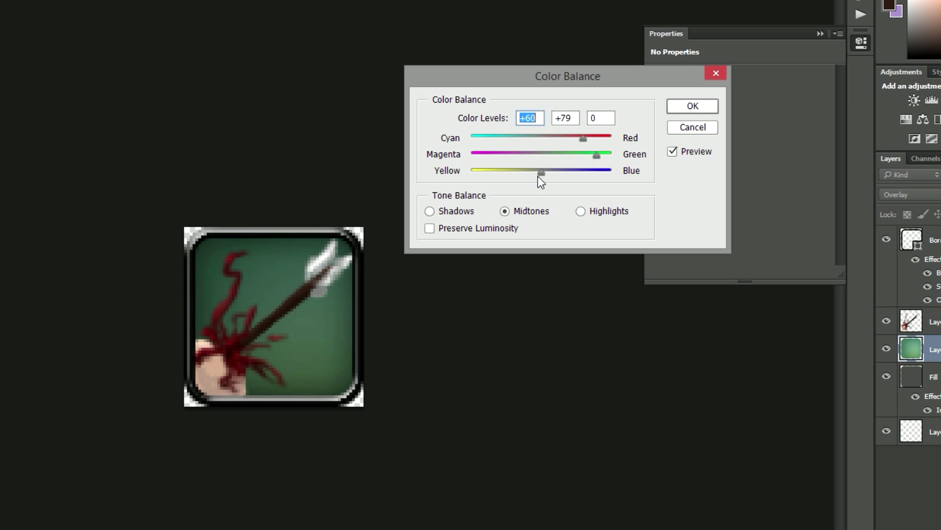
pyautogui.click(489, 173)
pyautogui.click(691, 105)
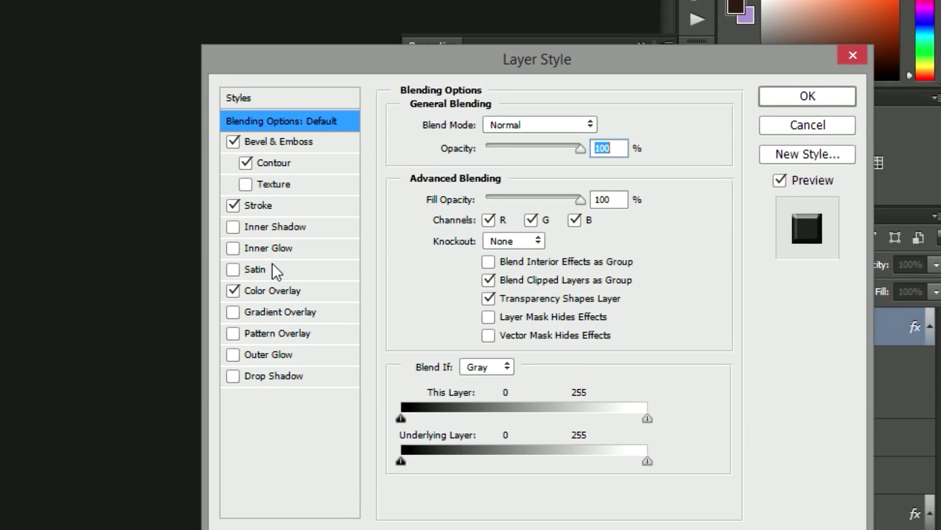
# Set the Border's Color Overlay to grey #7c7c7c
pyautogui.click(274, 290)
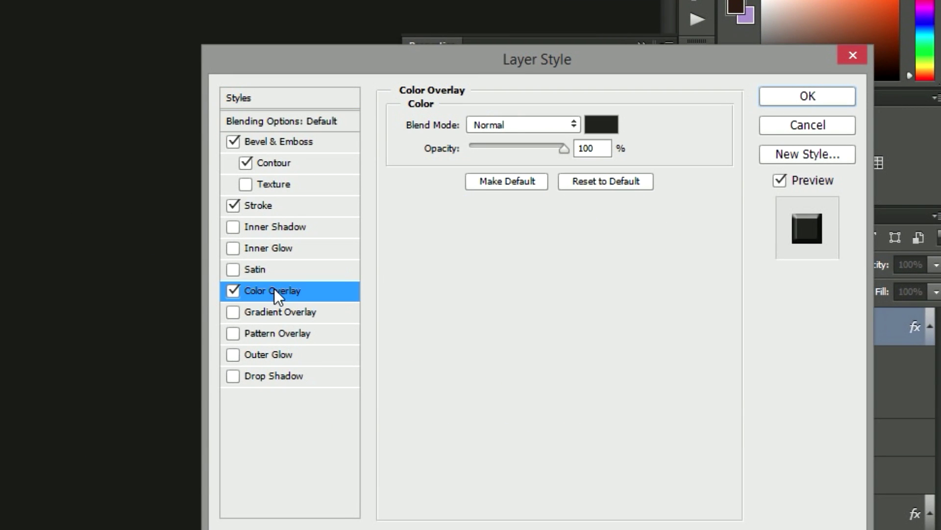
pyautogui.click(600, 124)
pyautogui.write('8a8a8a')
pyautogui.click(1, 282)
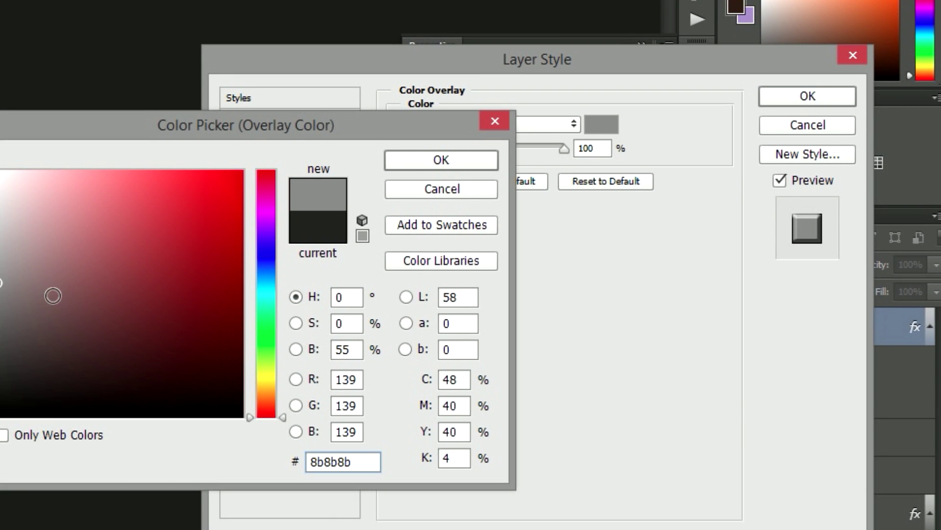
pyautogui.click(1, 297)
pyautogui.click(412, 163)
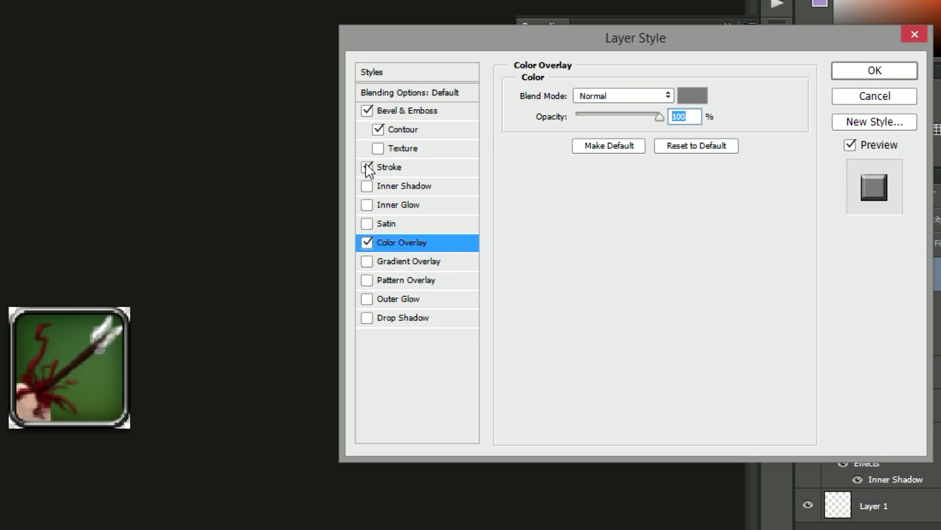
# Add a Drop Shadow with Distance 0 and slightly larger size, and apply the style
pyautogui.click(367, 318)
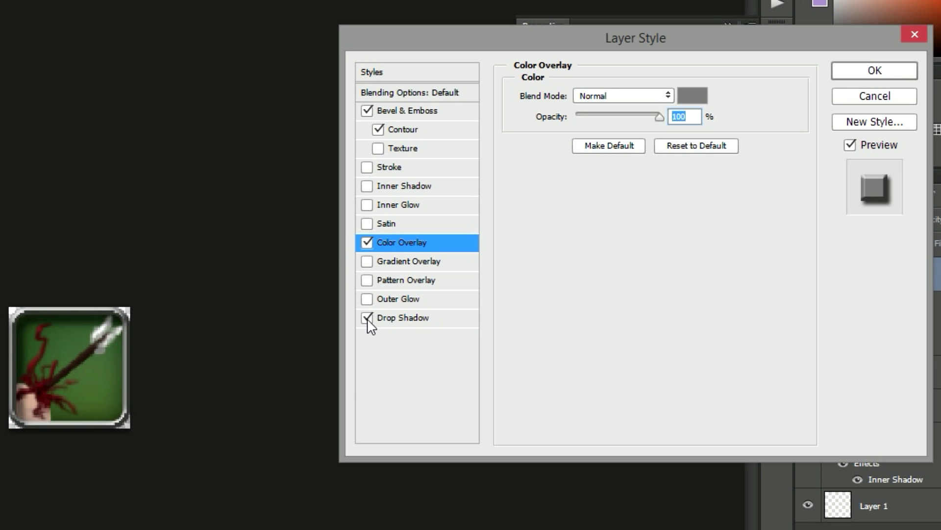
pyautogui.click(399, 318)
pyautogui.moveTo(579, 172); pyautogui.dragTo(575, 172)
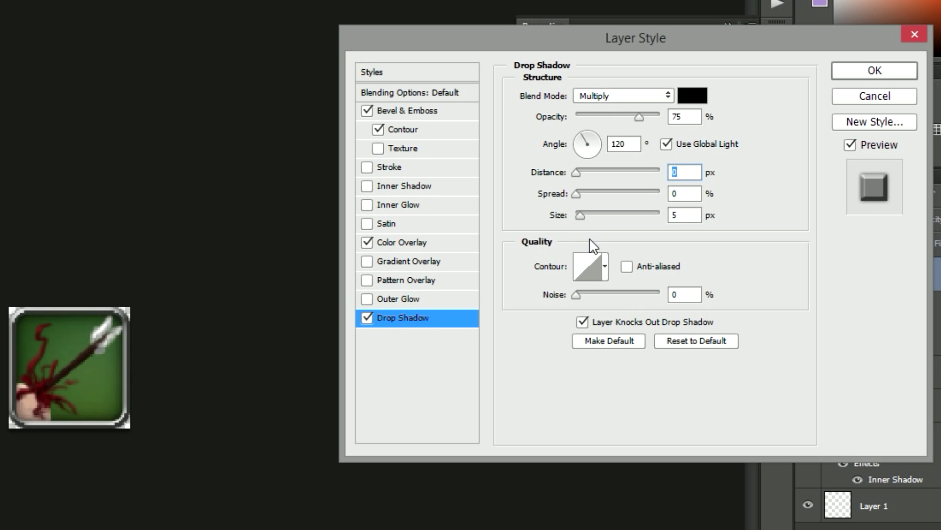
pyautogui.moveTo(579, 216); pyautogui.dragTo(582, 219)
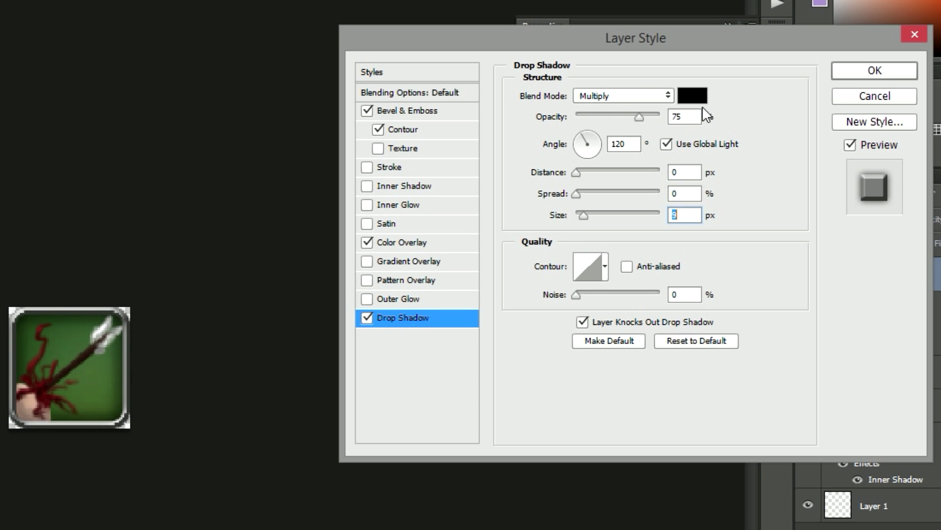
pyautogui.click(844, 69)
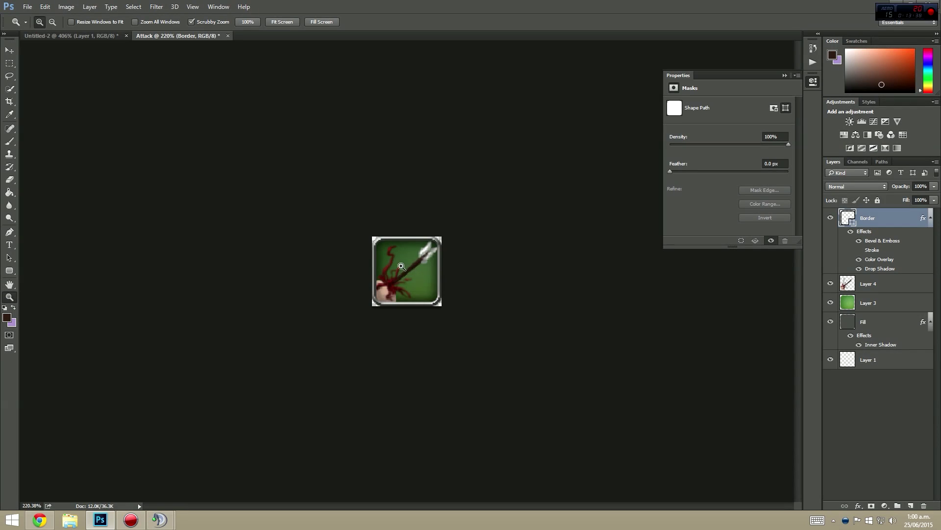
# View the icon at 100% and increase the rounded rectangle's stroke width
pyautogui.rightClick(401, 266)
pyautogui.click(433, 278)
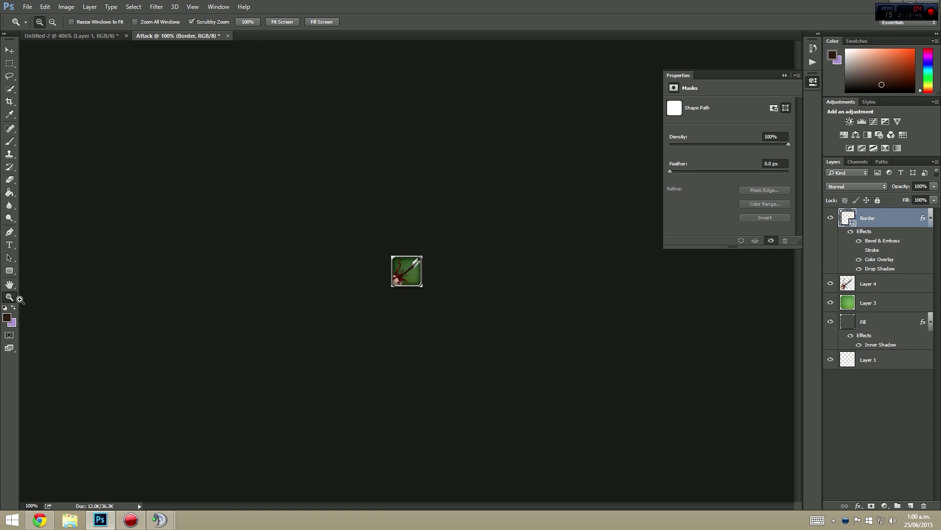
pyautogui.click(10, 270)
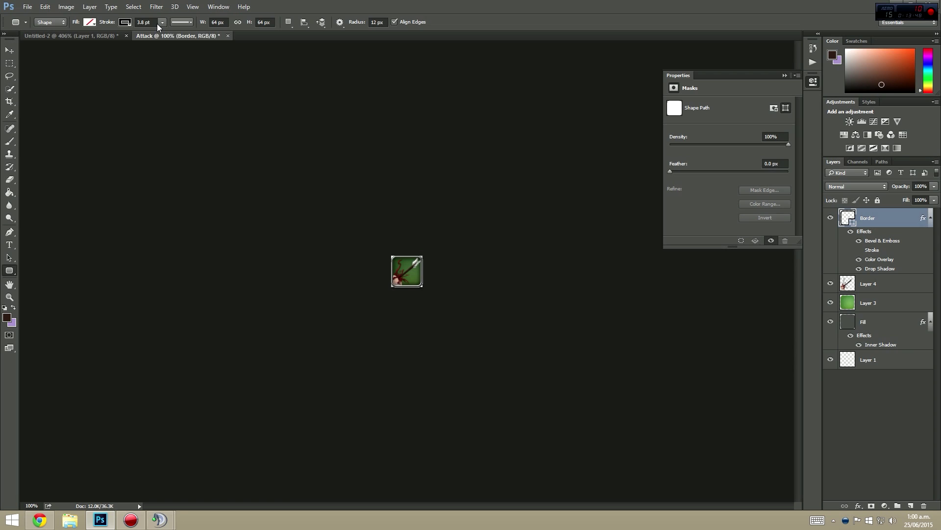
pyautogui.click(160, 23)
pyautogui.moveTo(164, 34); pyautogui.dragTo(162, 35)
# Paint a soft light-green glow around the spear tip and near the top-left
pyautogui.press('i')
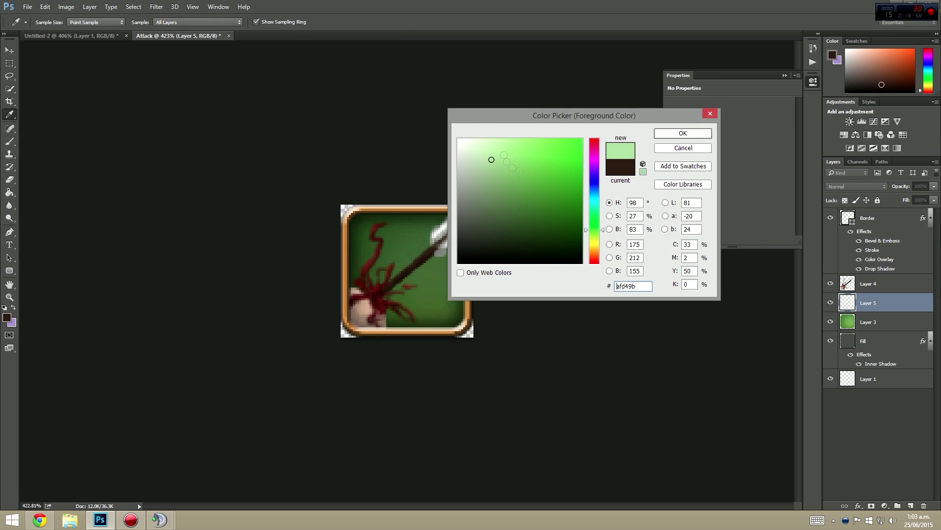
pyautogui.press('Return')
pyautogui.press('b')
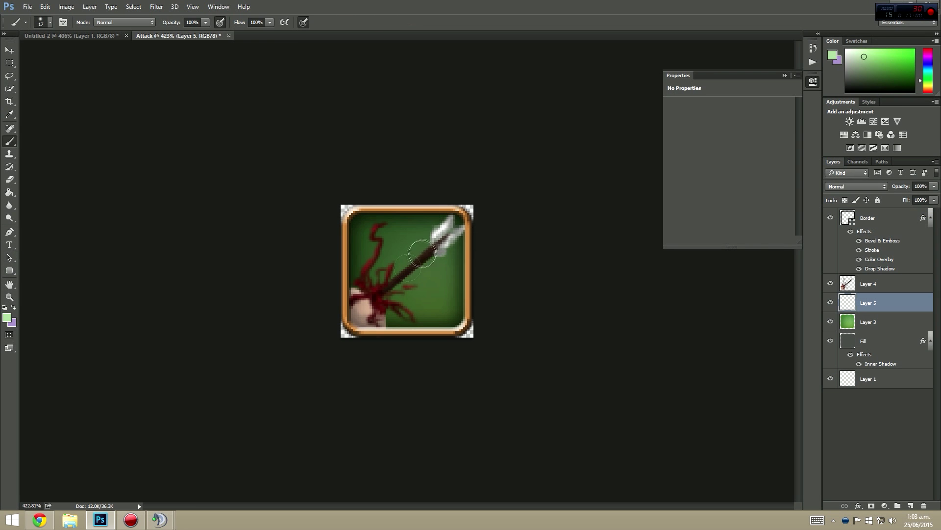
pyautogui.moveTo(434, 238); pyautogui.dragTo(414, 253)
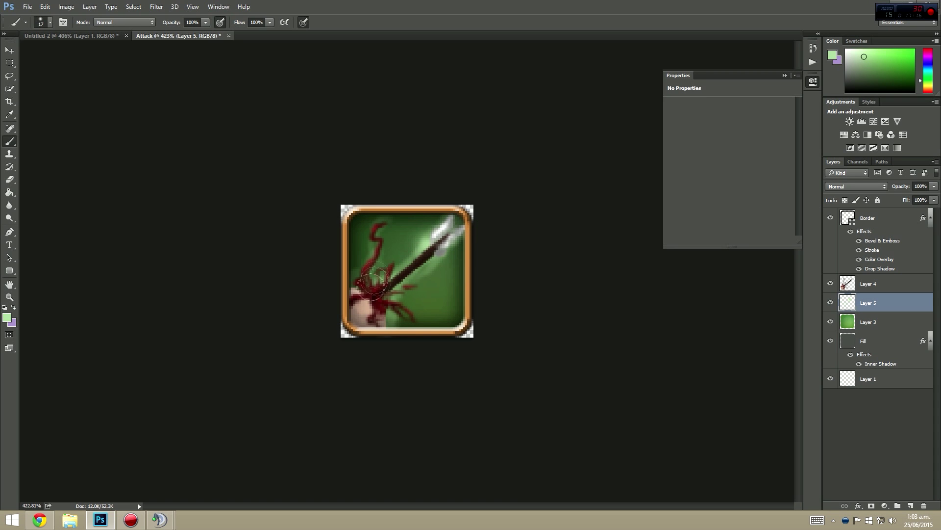
pyautogui.moveTo(378, 284)
pyautogui.mouseDown()
pyautogui.moveTo(389, 217)
pyautogui.moveTo(387, 279)
pyautogui.moveTo(393, 226)
pyautogui.moveTo(364, 275)
pyautogui.mouseUp()
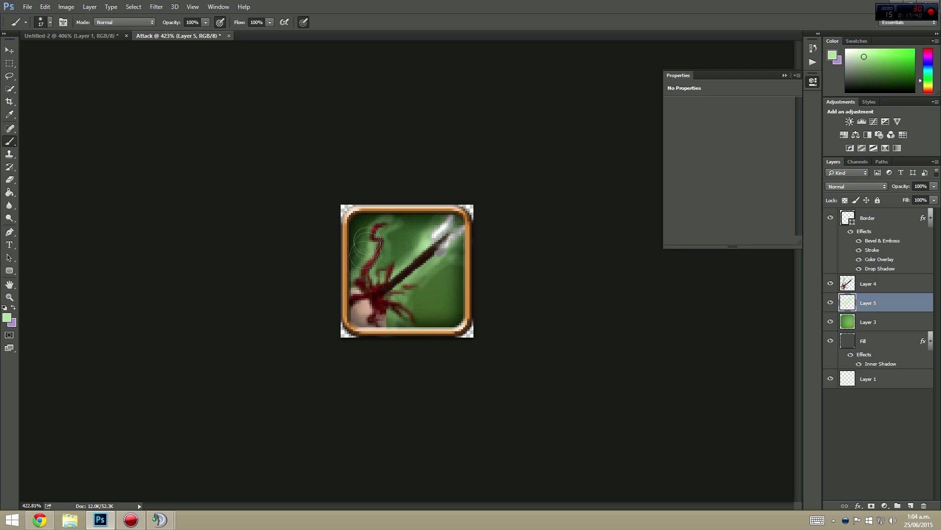
# Set the foreground colour to white
pyautogui.click(7, 318)
pyautogui.click(461, 140)
pyautogui.click(681, 133)
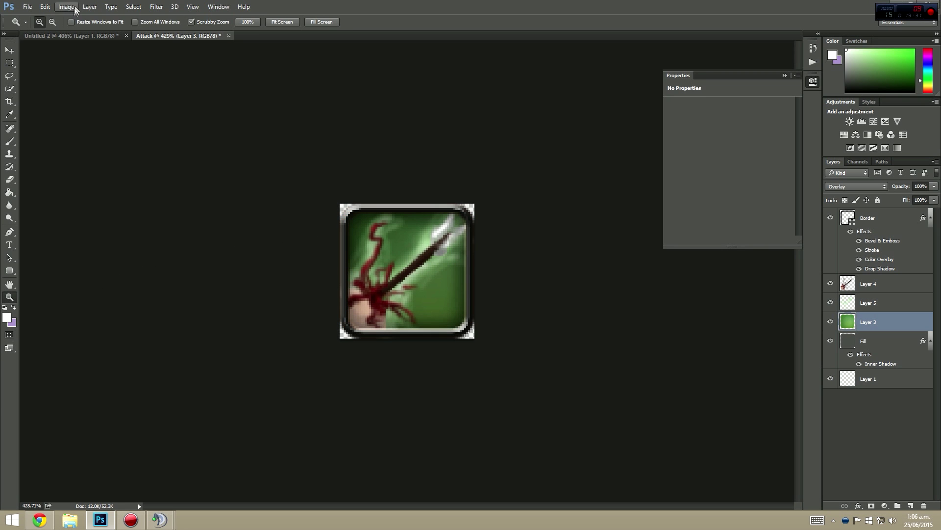
# In Color Balance, push Layer 3's midtones toward yellow and green, then fine-tune them
pyautogui.click(66, 7)
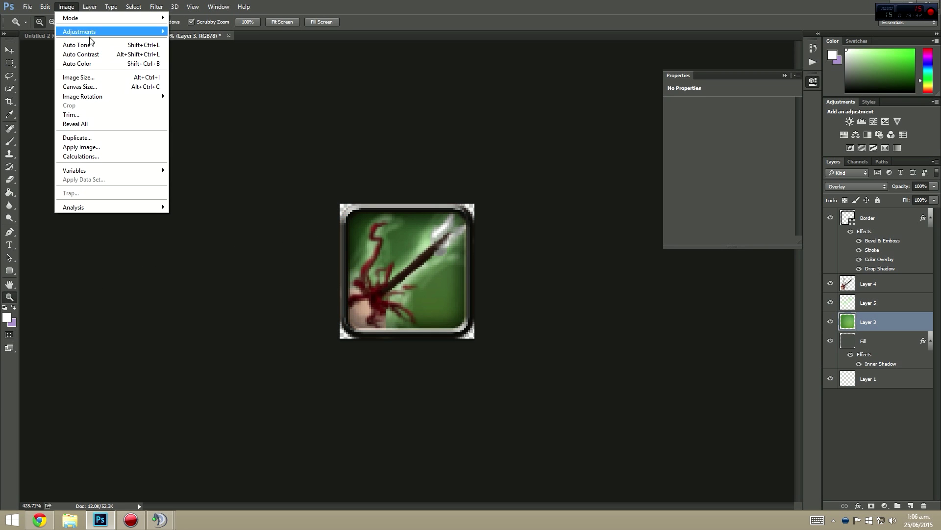
pyautogui.moveTo(113, 31)
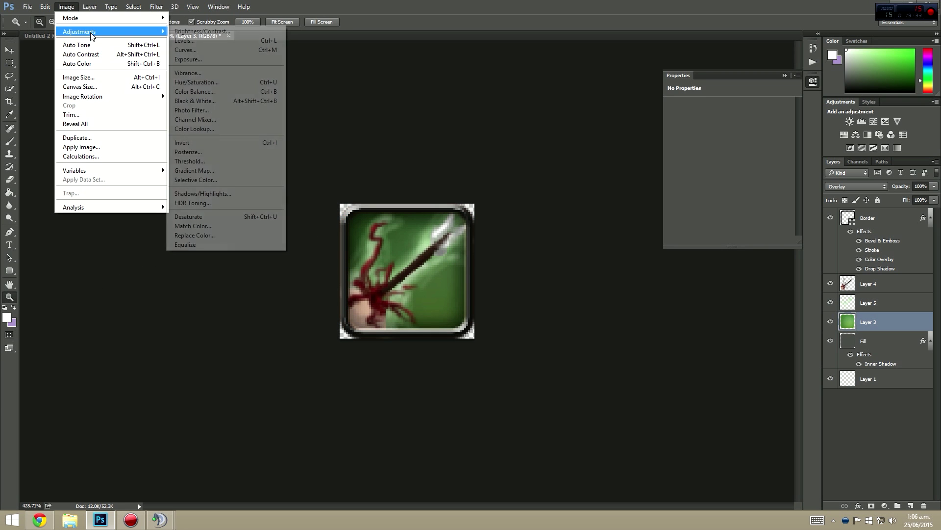
pyautogui.click(198, 91)
pyautogui.moveTo(563, 172); pyautogui.dragTo(638, 177)
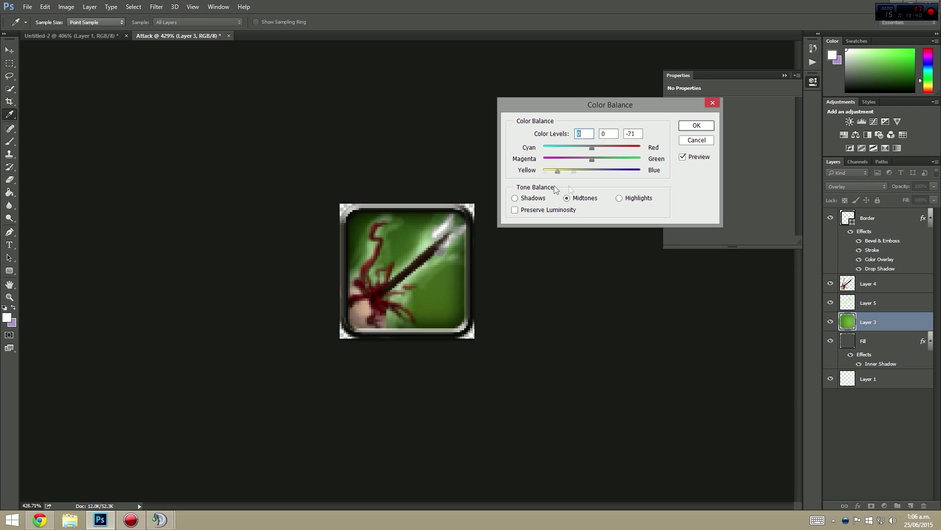
pyautogui.moveTo(557, 171); pyautogui.dragTo(619, 163)
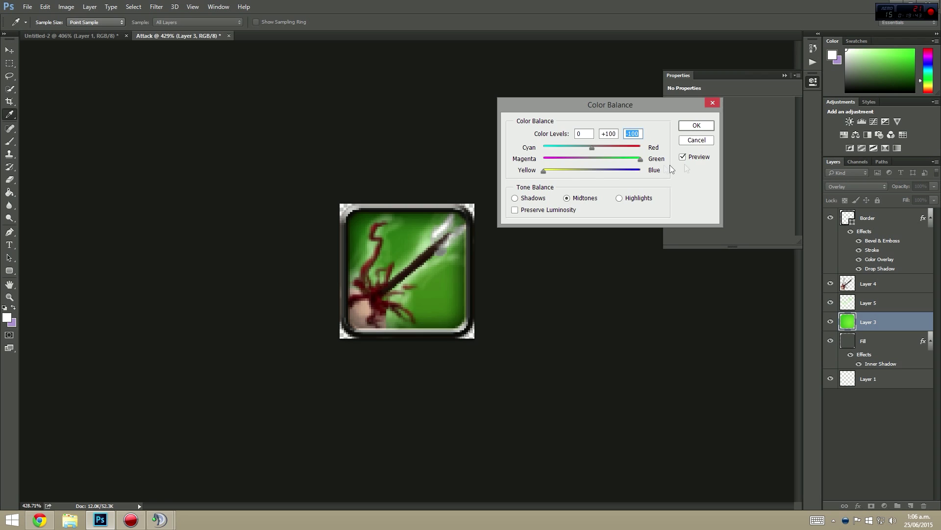
pyautogui.moveTo(640, 159); pyautogui.dragTo(584, 148)
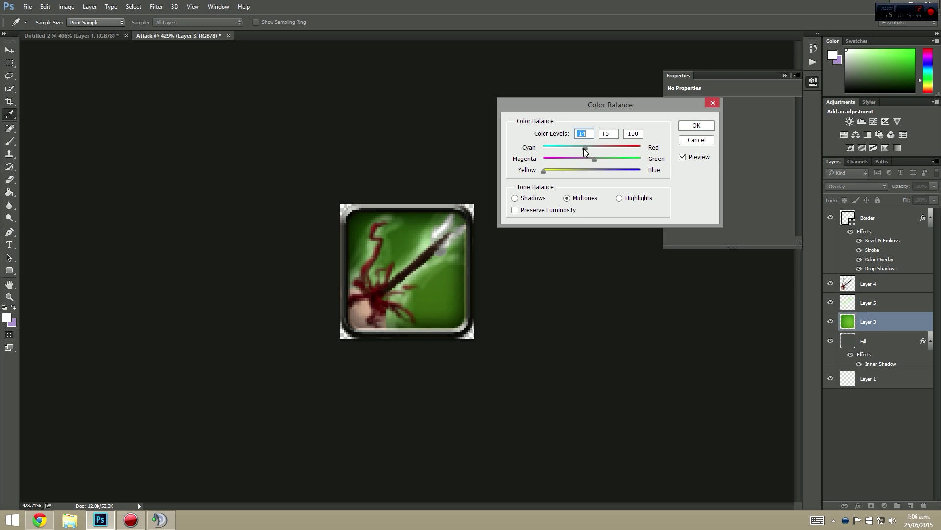
pyautogui.moveTo(543, 171); pyautogui.dragTo(564, 174)
pyautogui.click(683, 156)
pyautogui.click(682, 157)
# Adjust the Shadows yellow–blue balance of the background
pyautogui.click(619, 198)
pyautogui.click(515, 198)
pyautogui.moveTo(591, 172); pyautogui.dragTo(568, 175)
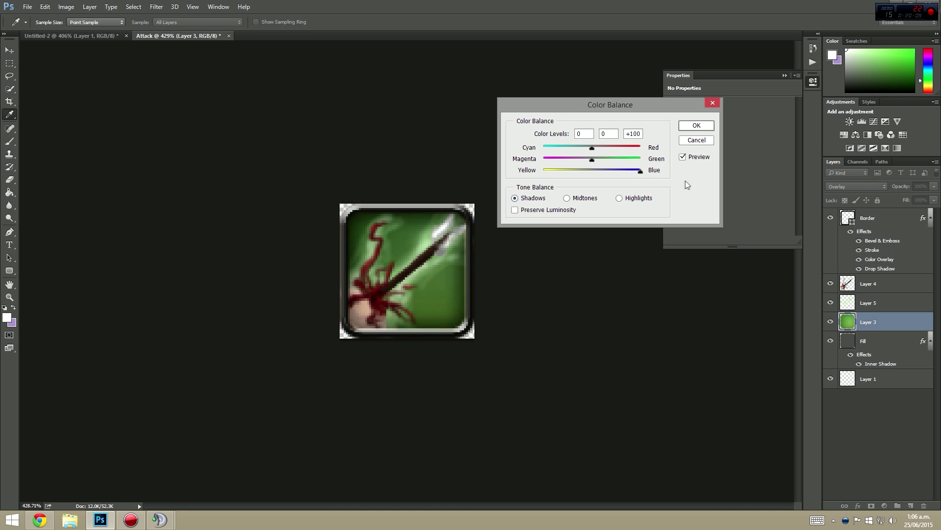